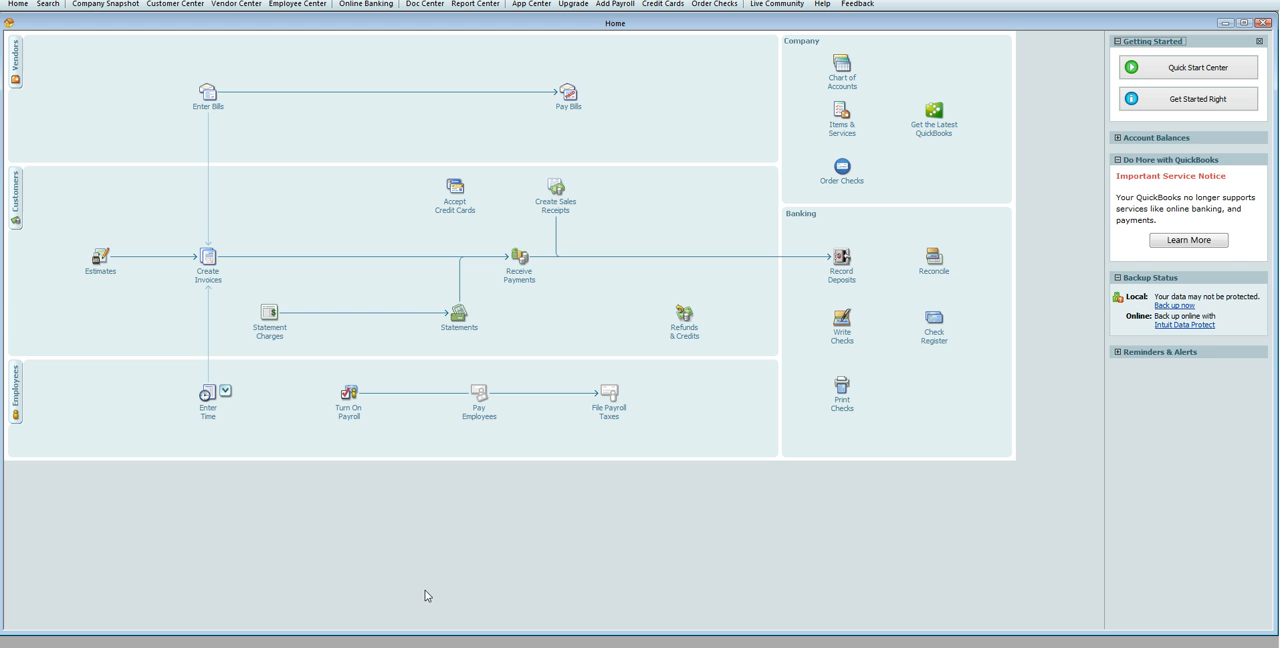
Step: Go to the Customer Center and start a new customer record
left_click(385, 550)
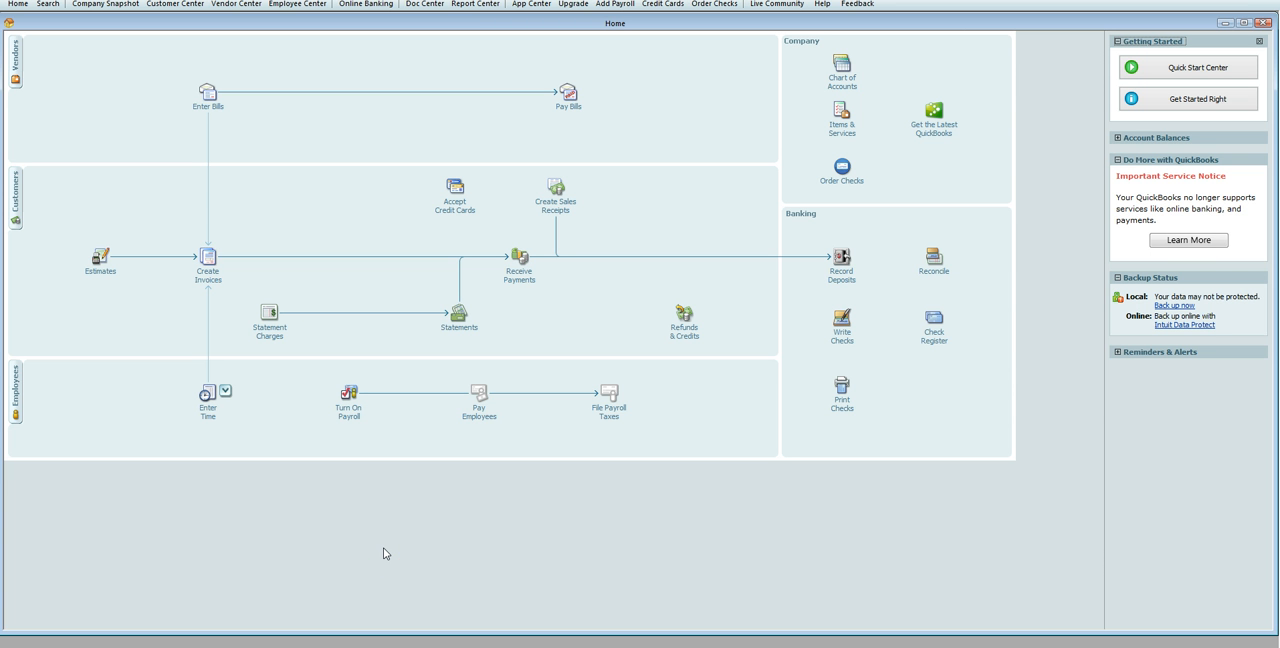
left_click(14, 195)
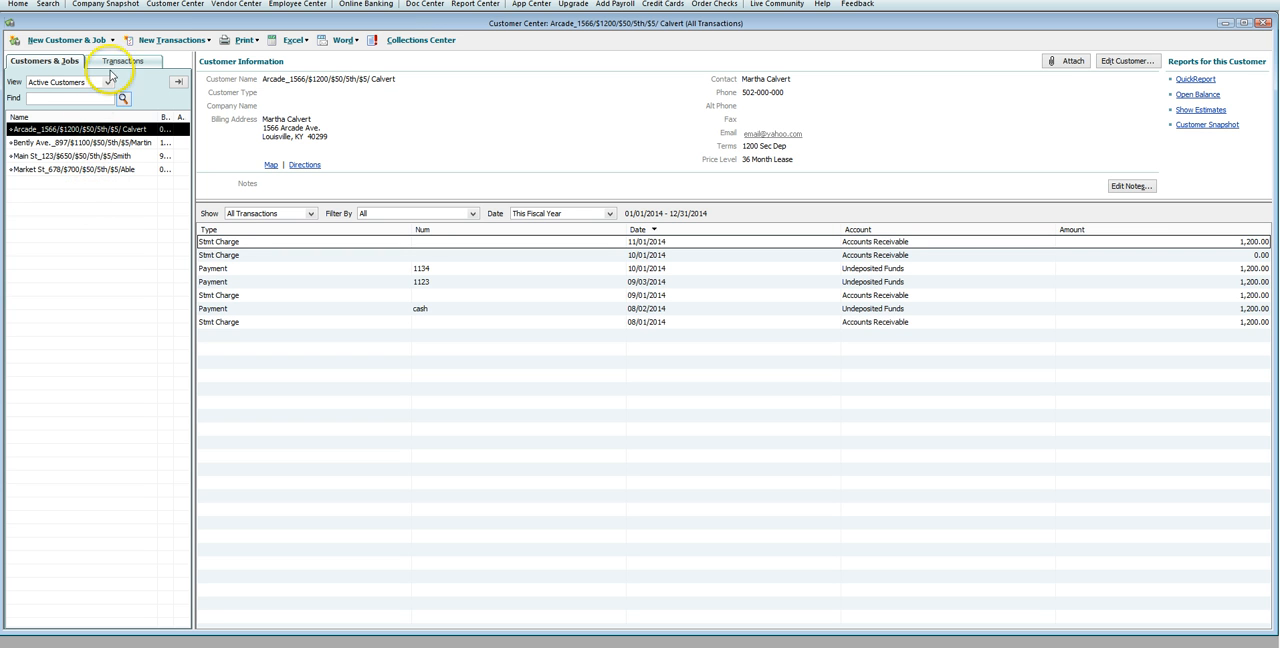
left_click(65, 41)
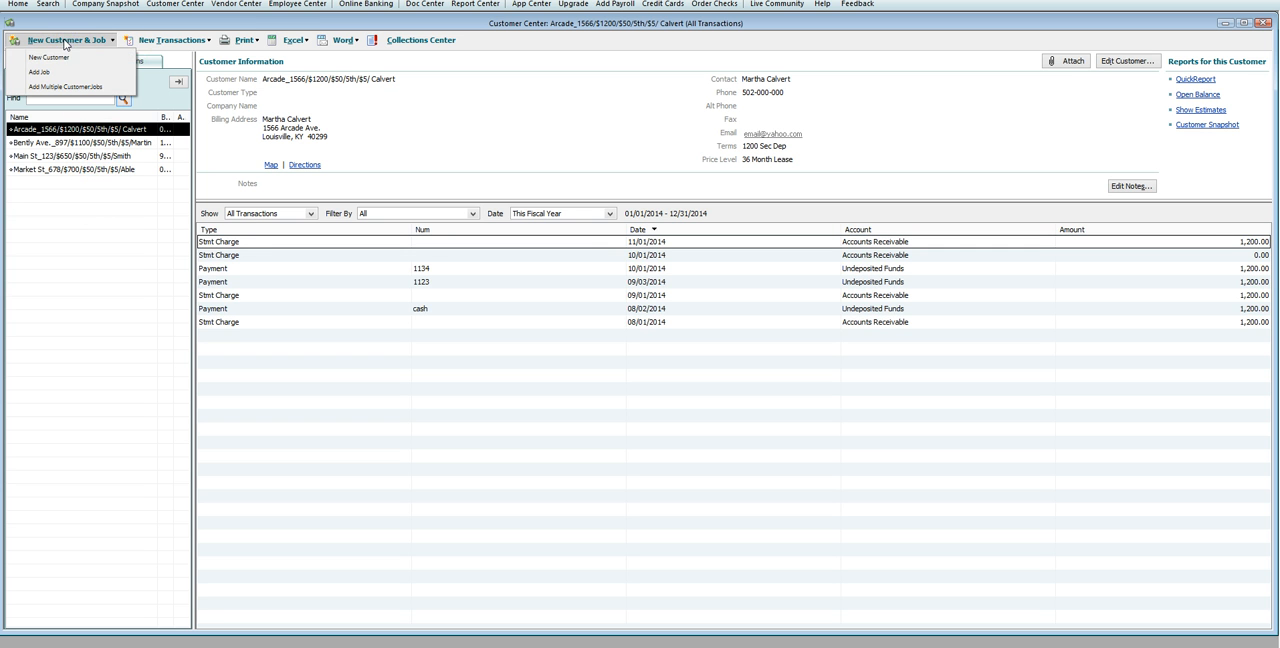
left_click(62, 59)
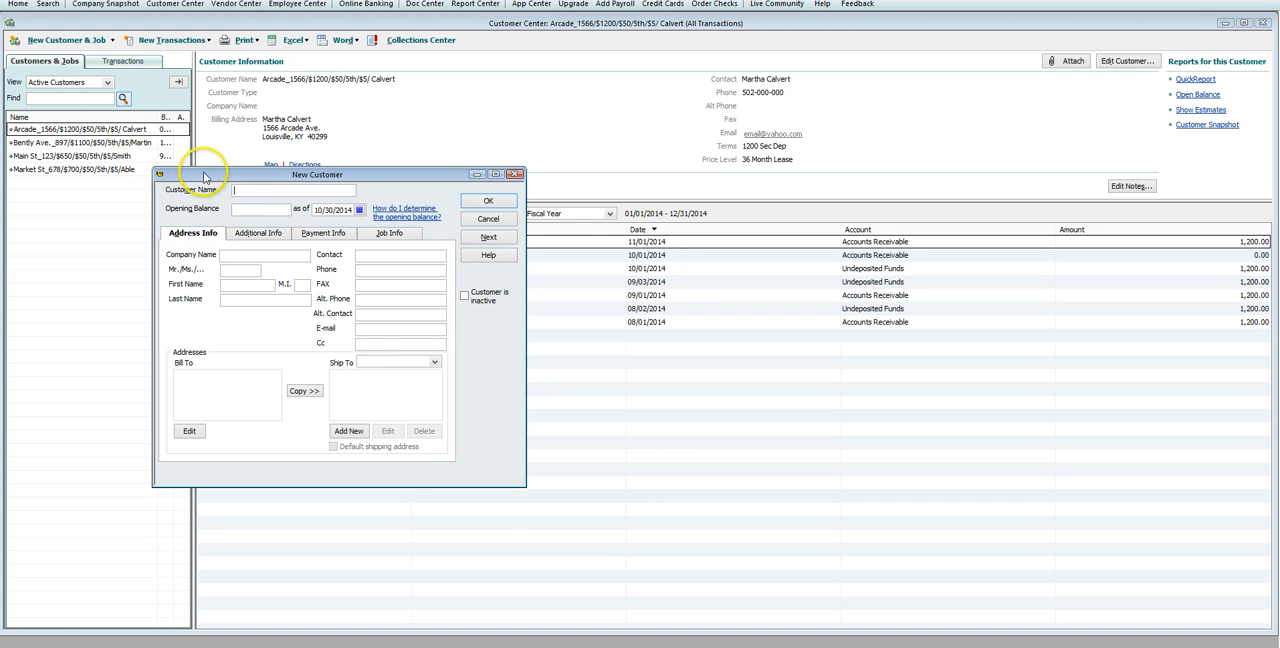
left_click_drag(204, 177, 392, 287)
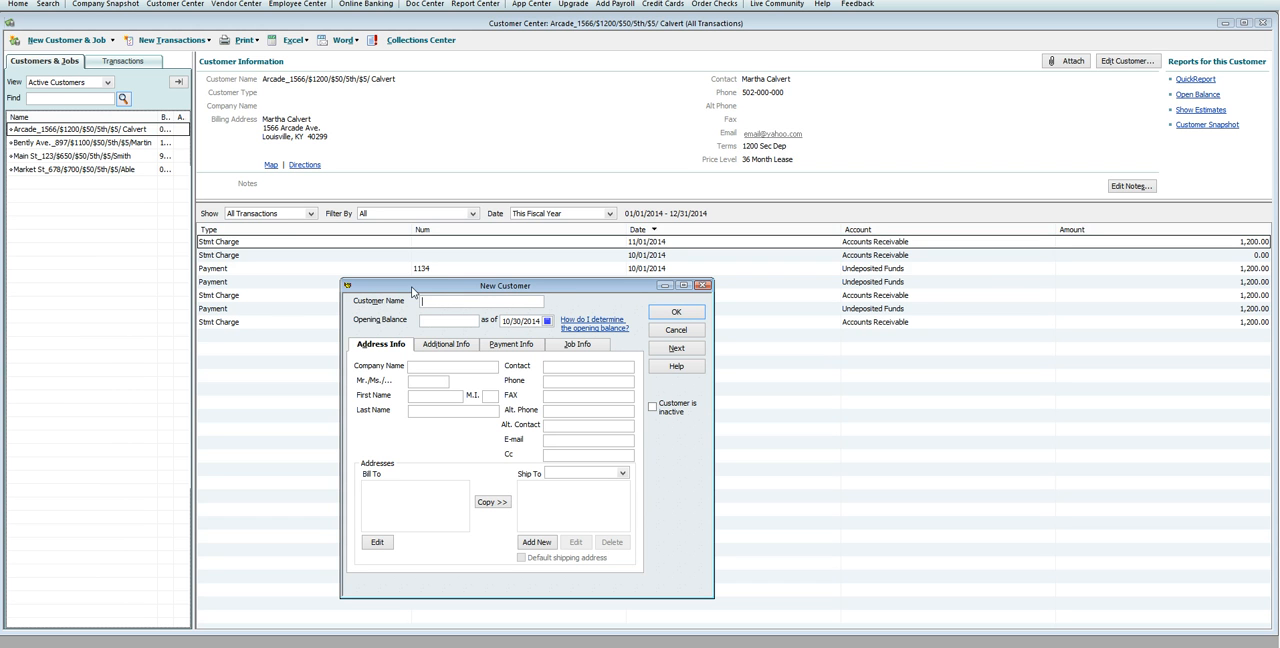
Step: Enter the customer name as the property's street, followed by /$500/$50/5th/$5/ and the tenant's last name
key("BackSpace")
type("/$500")
type("/")
type("$50")
type("/")
type("5t")
type("$")
type("5")
type("Bishop")
key("Tab")
key("Tab")
key("Tab")
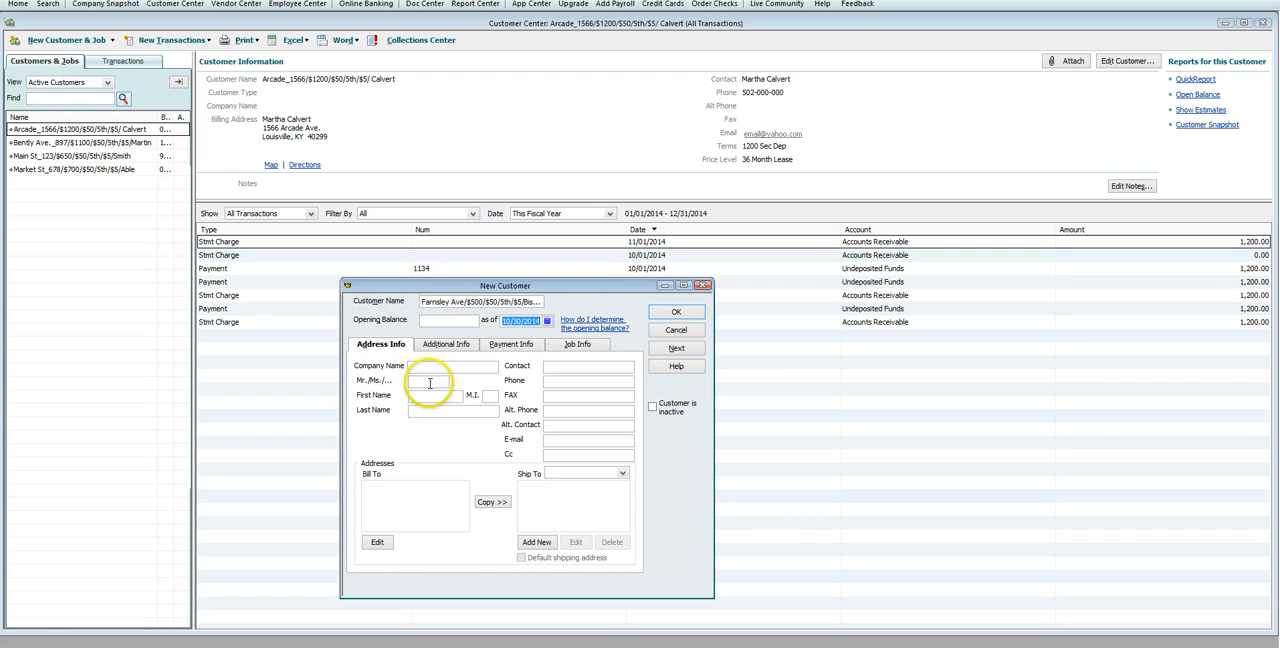
Step: Set the customer's title to Ms. and enter the tenant's first and last name
left_click(431, 383)
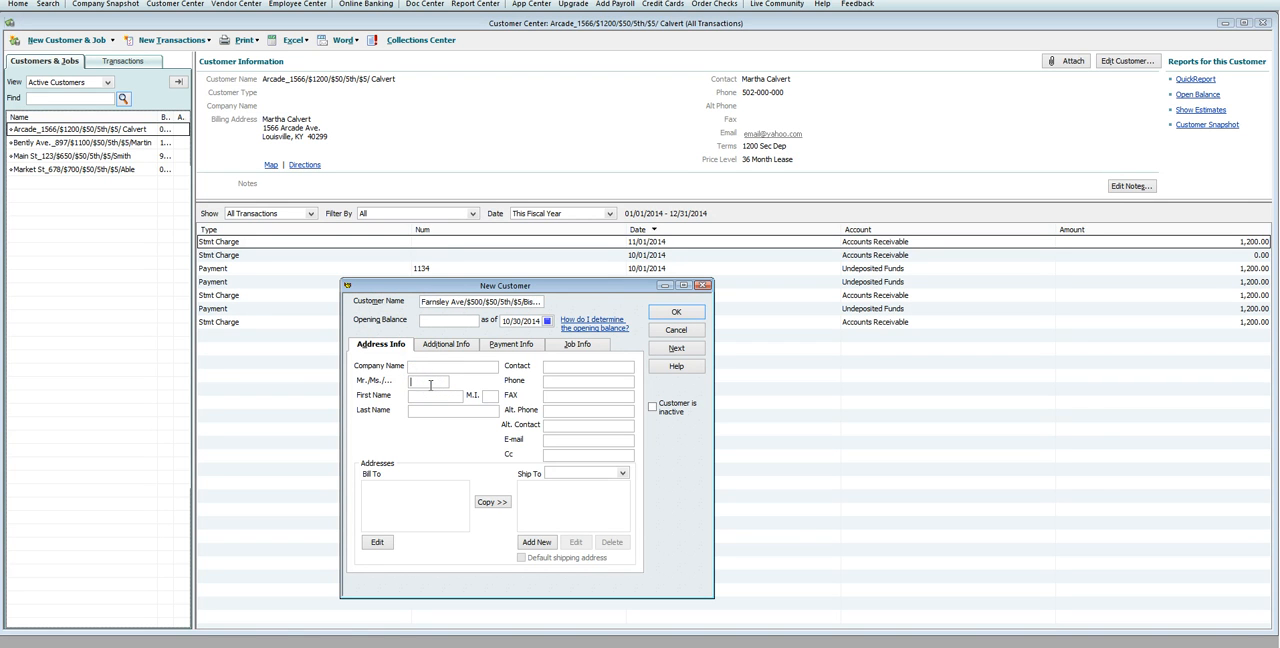
type("Ms")
key("Tab")
Step: Insert an underscore and the house number after the street in the customer name, and complete the billing address
left_click(415, 486)
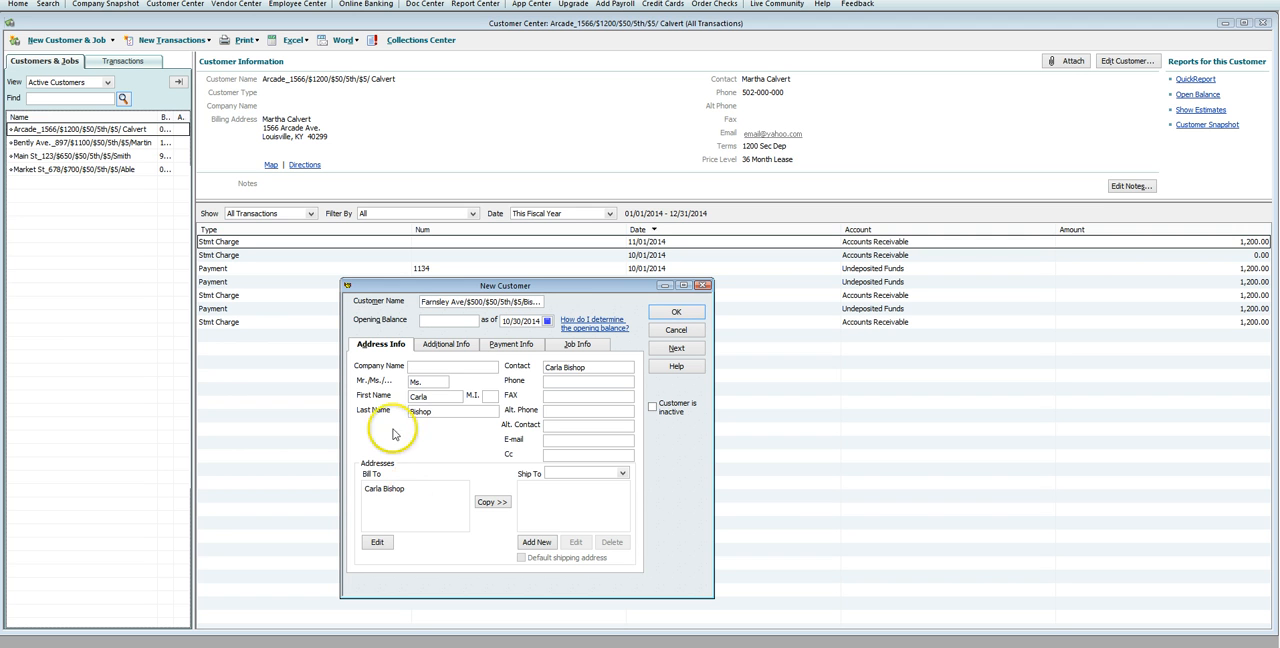
left_click(461, 303)
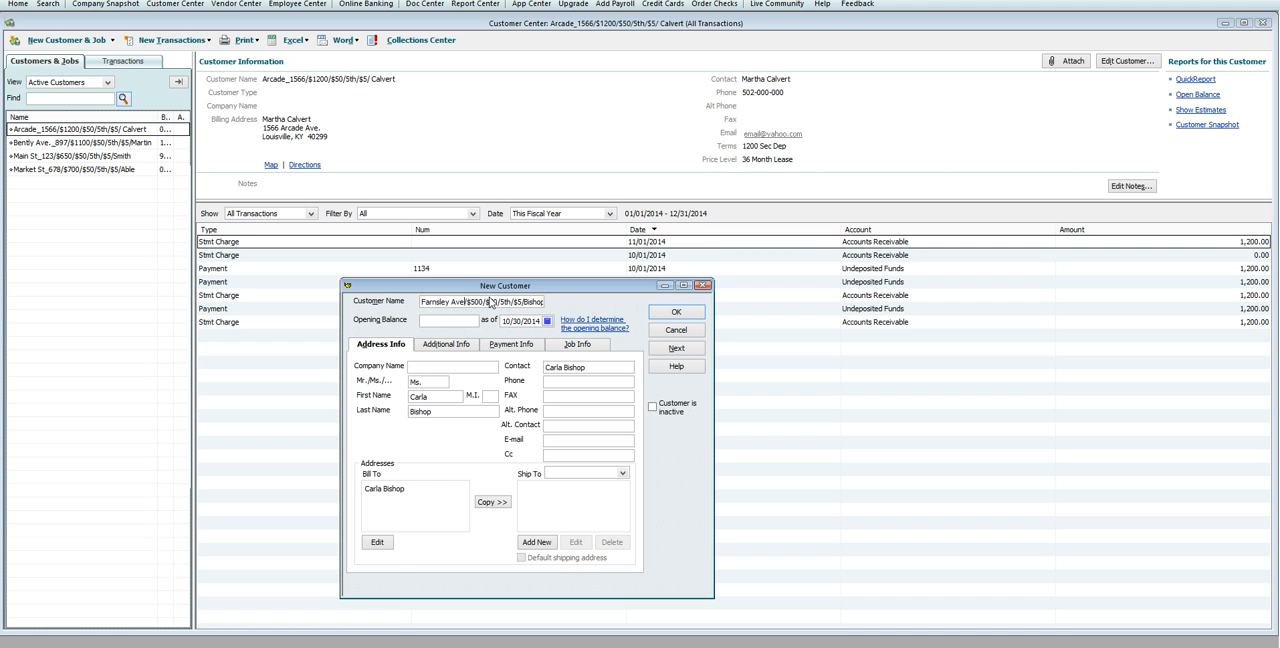
left_click(408, 492)
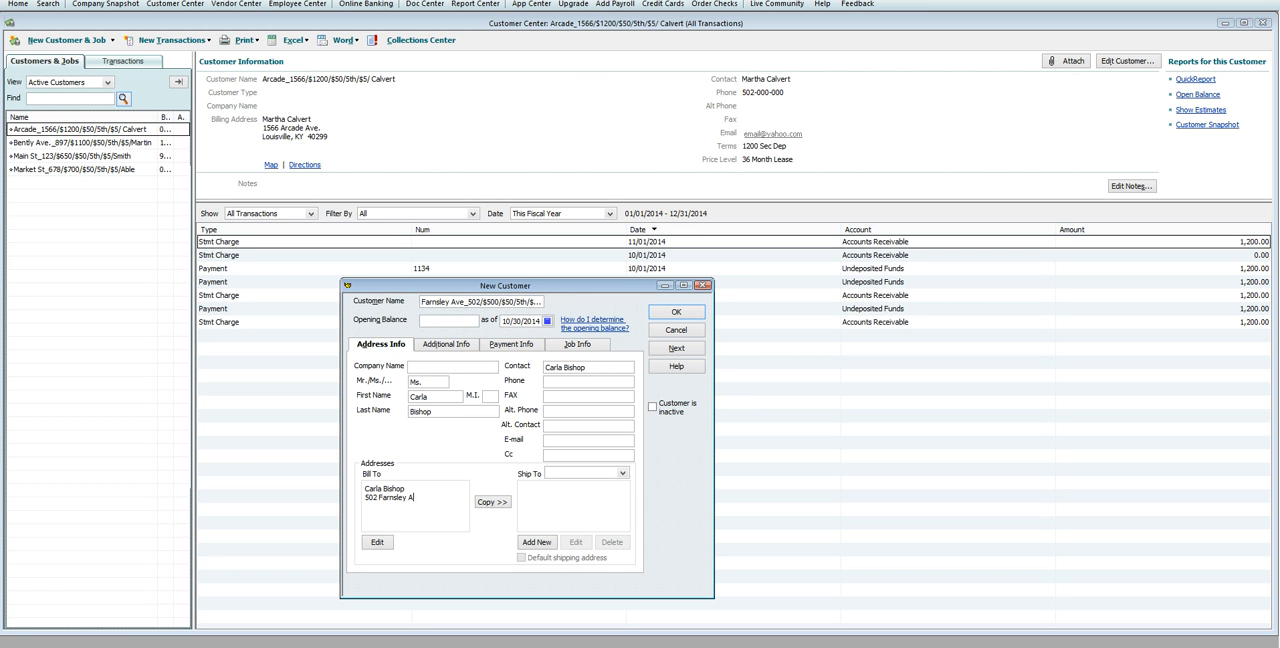
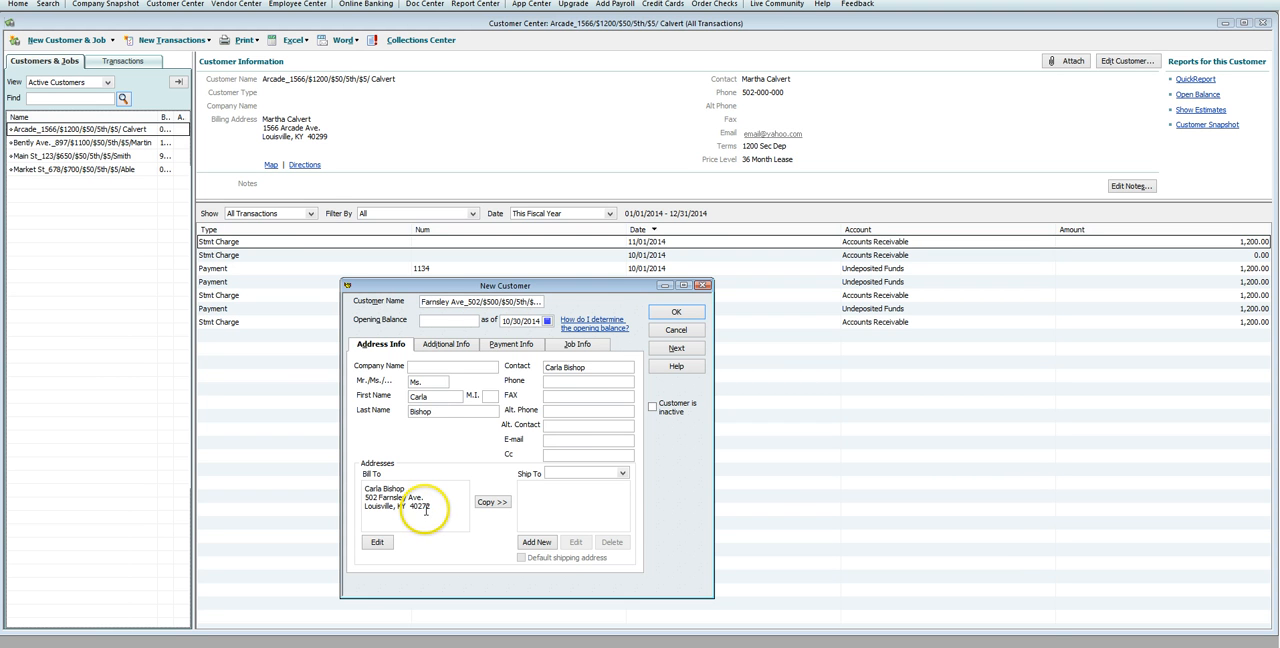
Step: Enter the tenant's main phone number
left_click(570, 382)
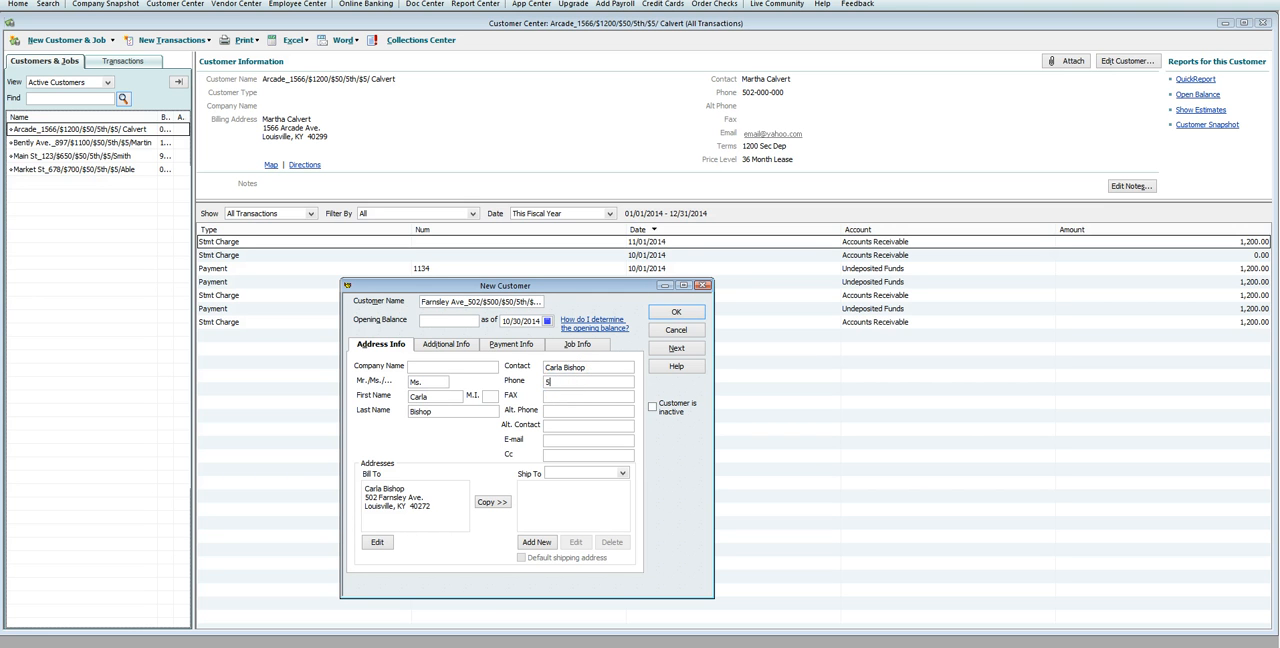
key("Tab")
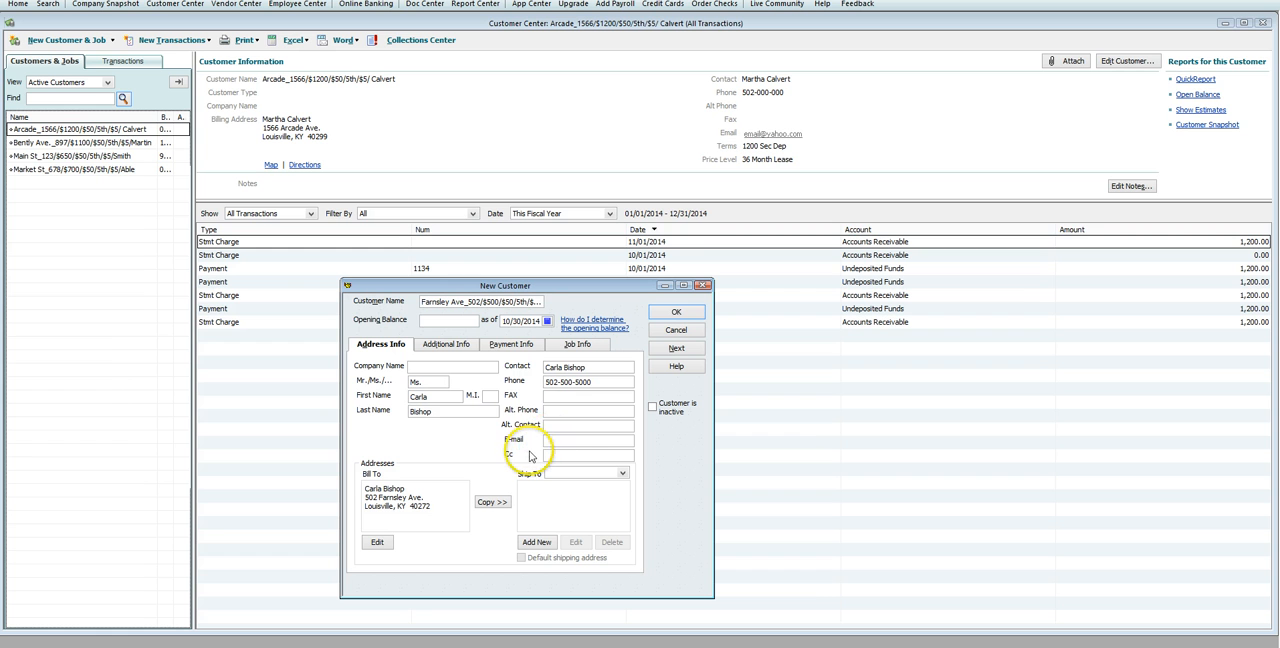
Step: Note the tenant's sister by name in the FAX field and enter the alternate phone number
left_click(569, 395)
type("sist")
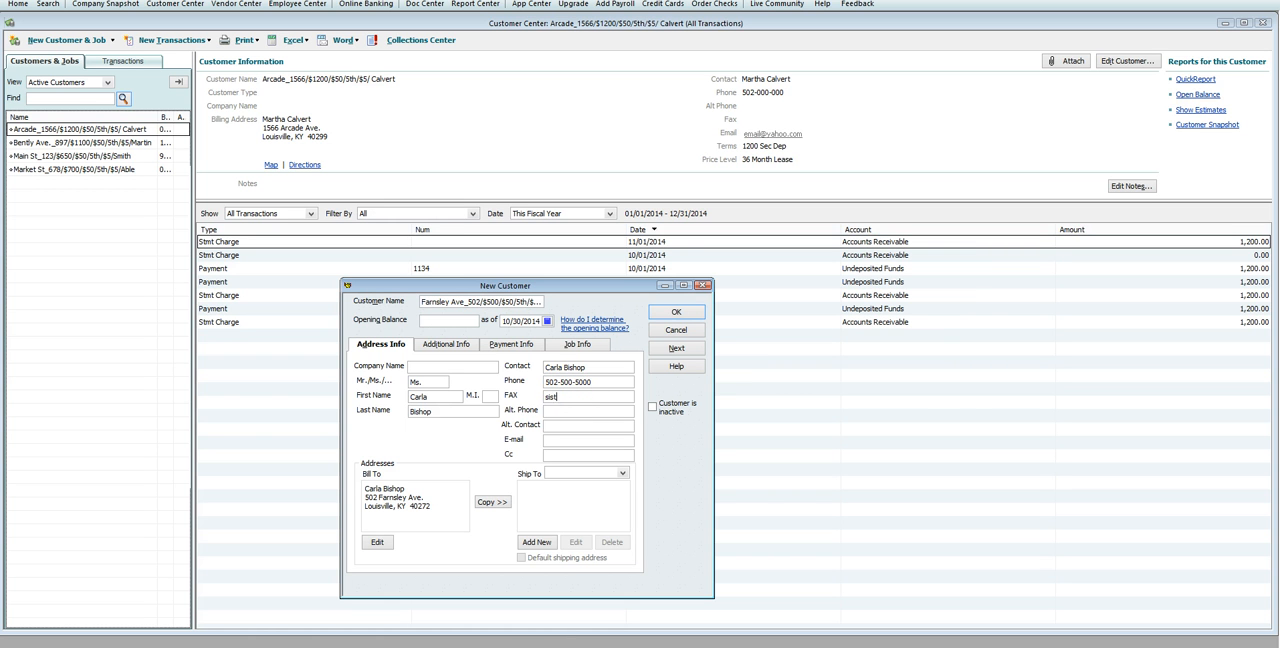
type("er Ann")
key("Tab")
Step: Fill in the tenant's e-mail address
key("Tab")
key("Tab")
type("email_yahoo.com")
Step: Set the customer's terms to $500 Sec Dep, adding it as a new entry in the Terms list
left_click(442, 347)
left_click(442, 346)
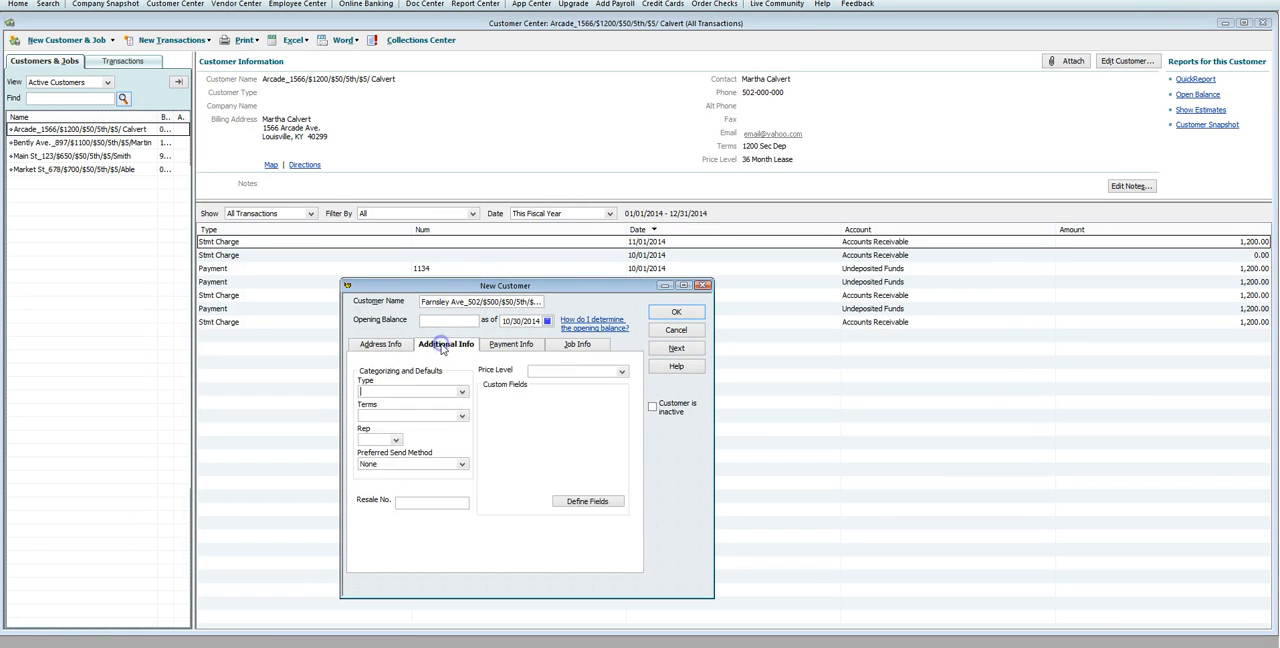
left_click(437, 412)
type("$500 Sec Dep")
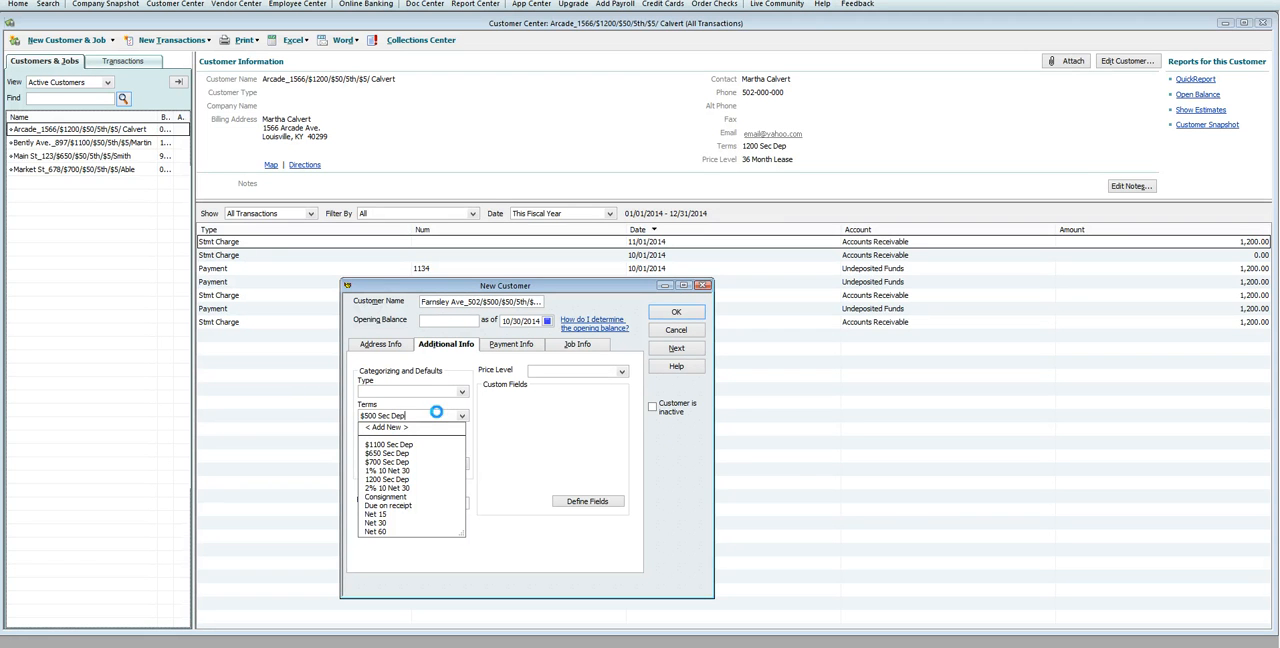
key("Tab")
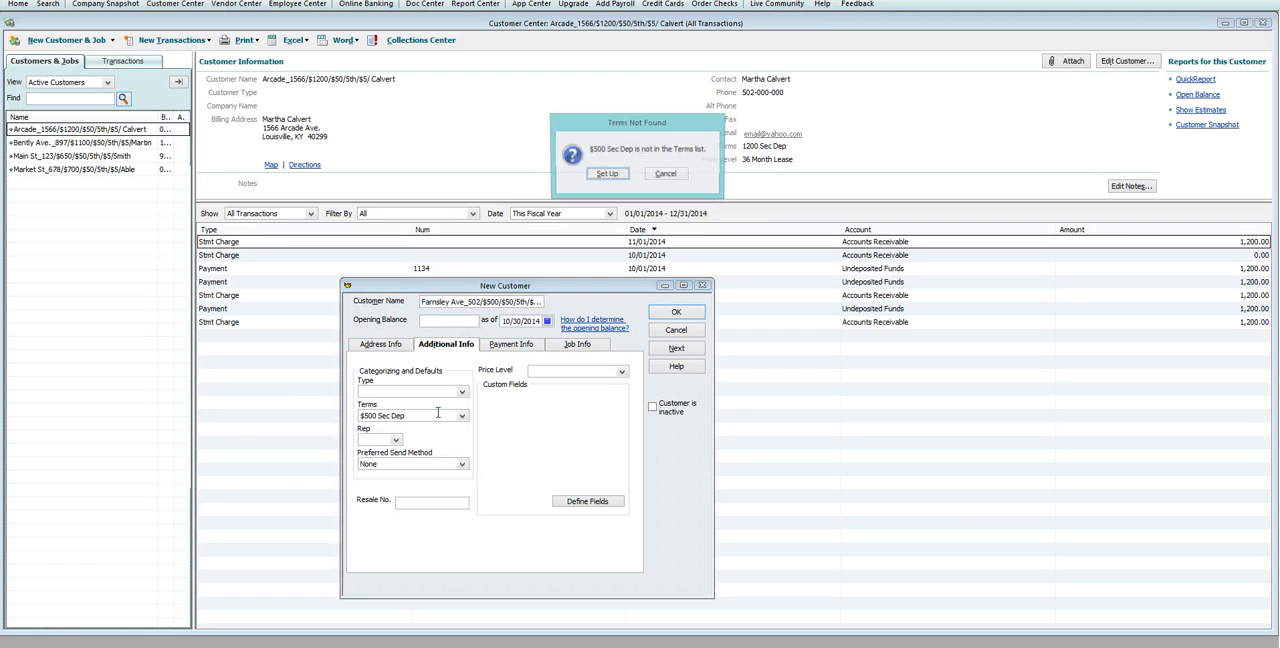
left_click(607, 174)
left_click(200, 62)
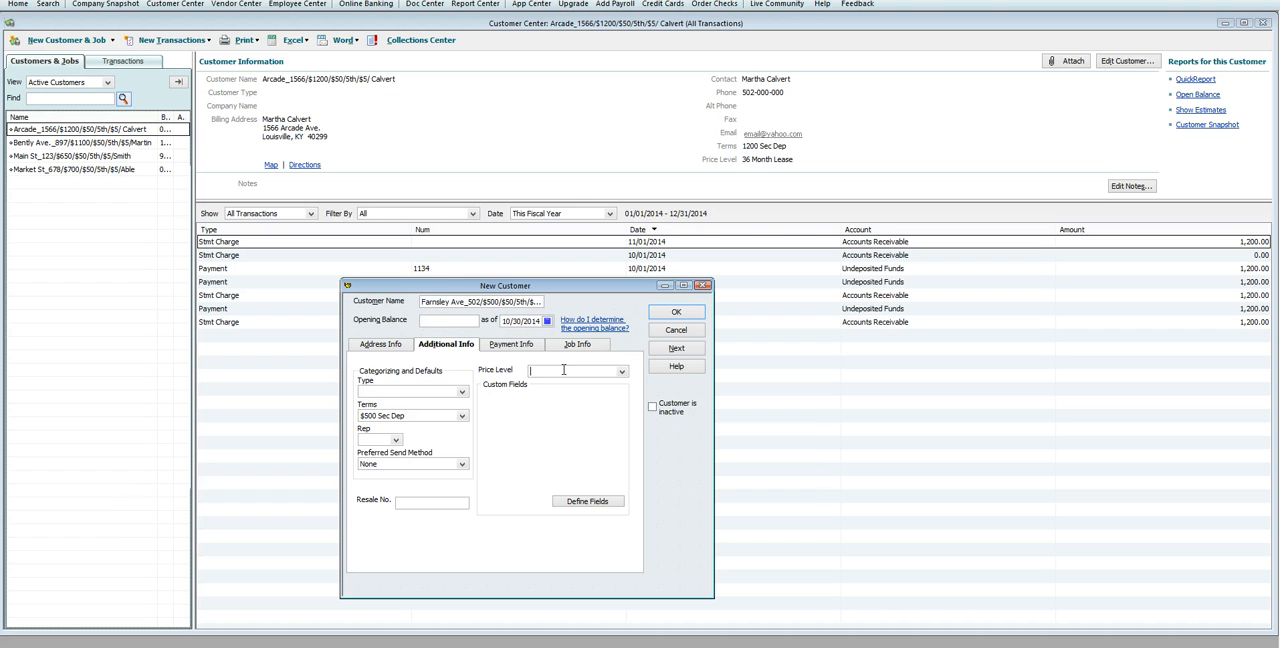
Step: Assign the 12 month lease price level and save the new customer
type("12 month lease")
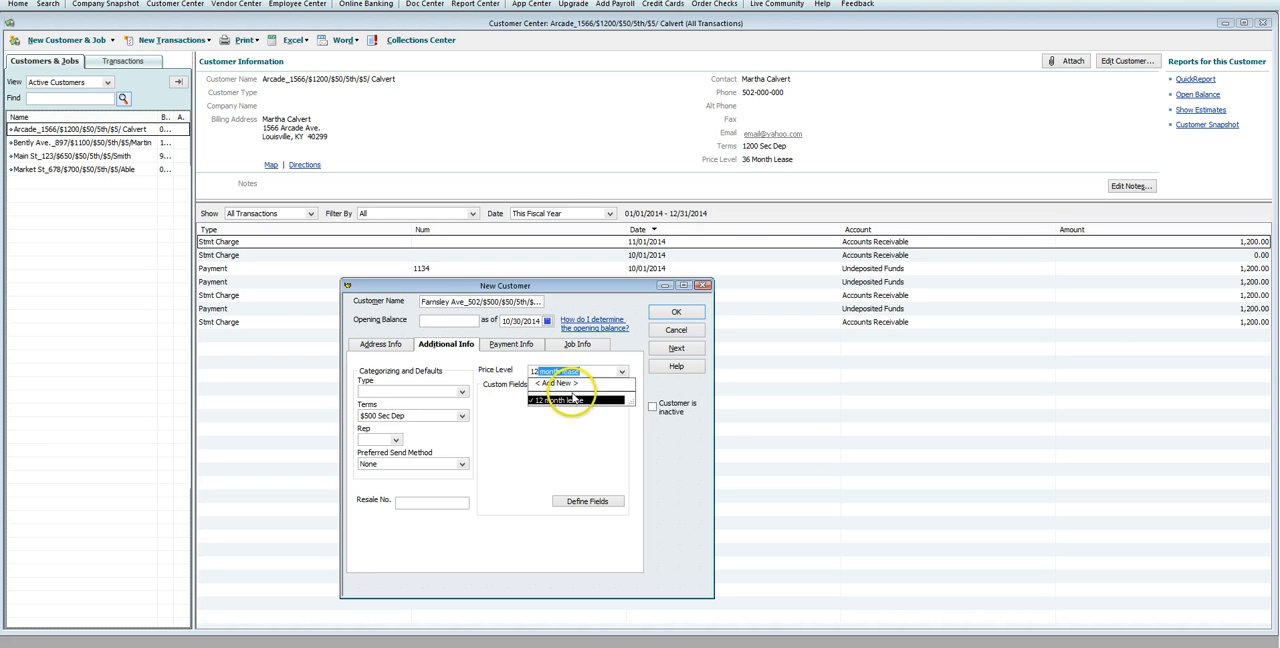
left_click(575, 400)
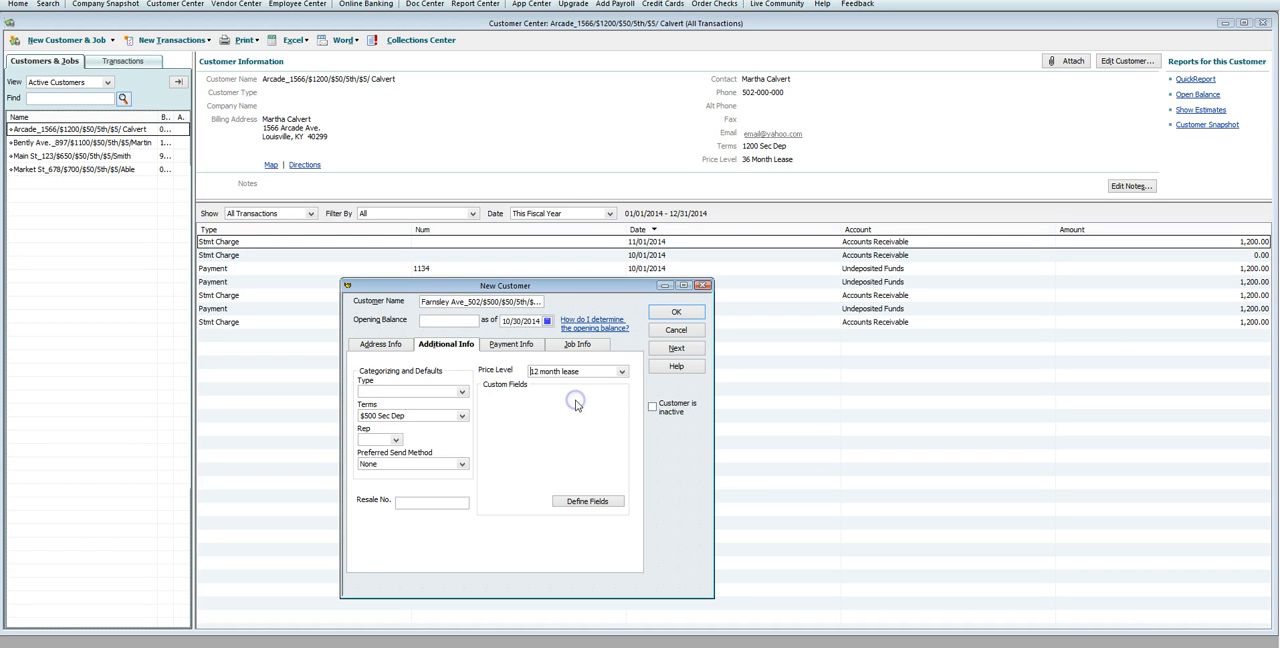
left_click(667, 312)
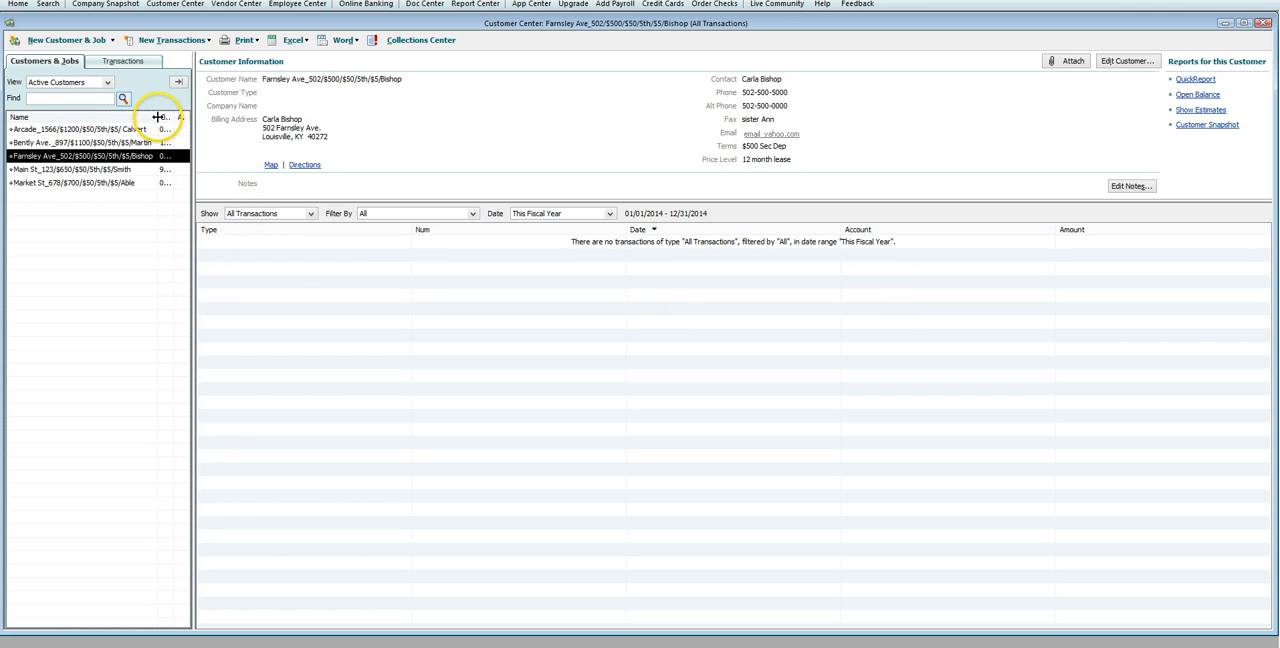
Step: Enter a statement charge dated 11/01/2014 for the new tenant, using the Rent item at a rate of 500.00
mouse_move(160, 117)
left_mouse_down()
mouse_move(103, 117)
mouse_move(232, 128)
mouse_move(167, 118)
left_mouse_up()
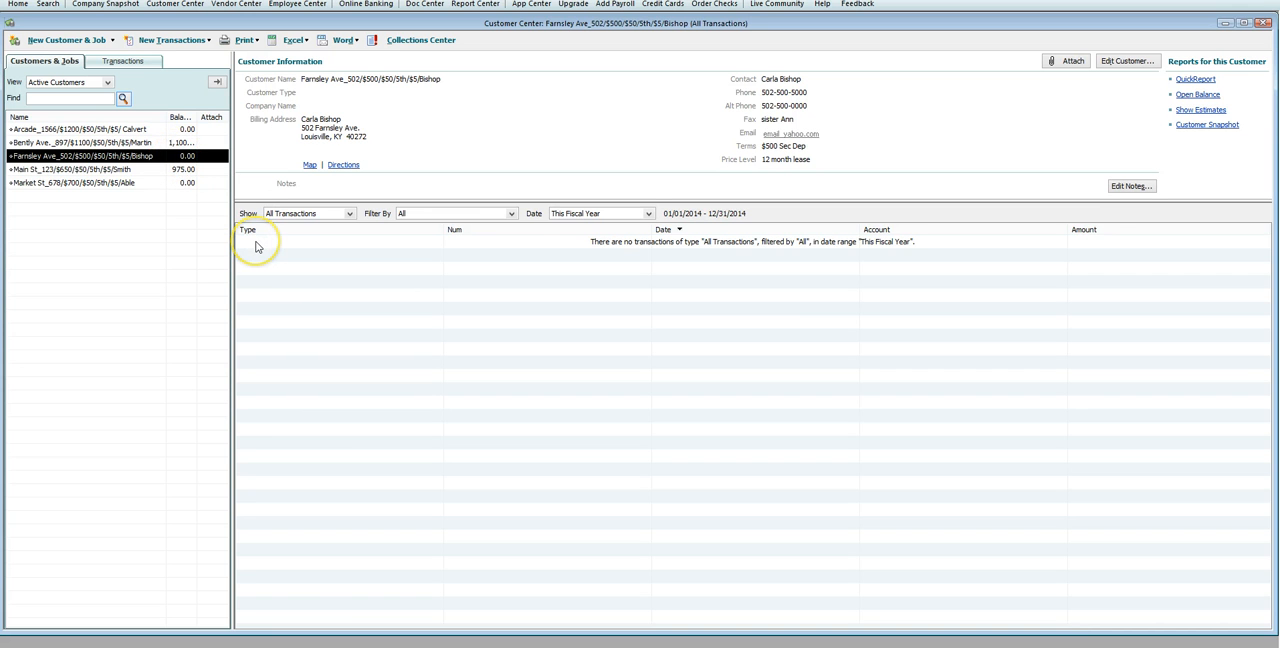
left_click(158, 42)
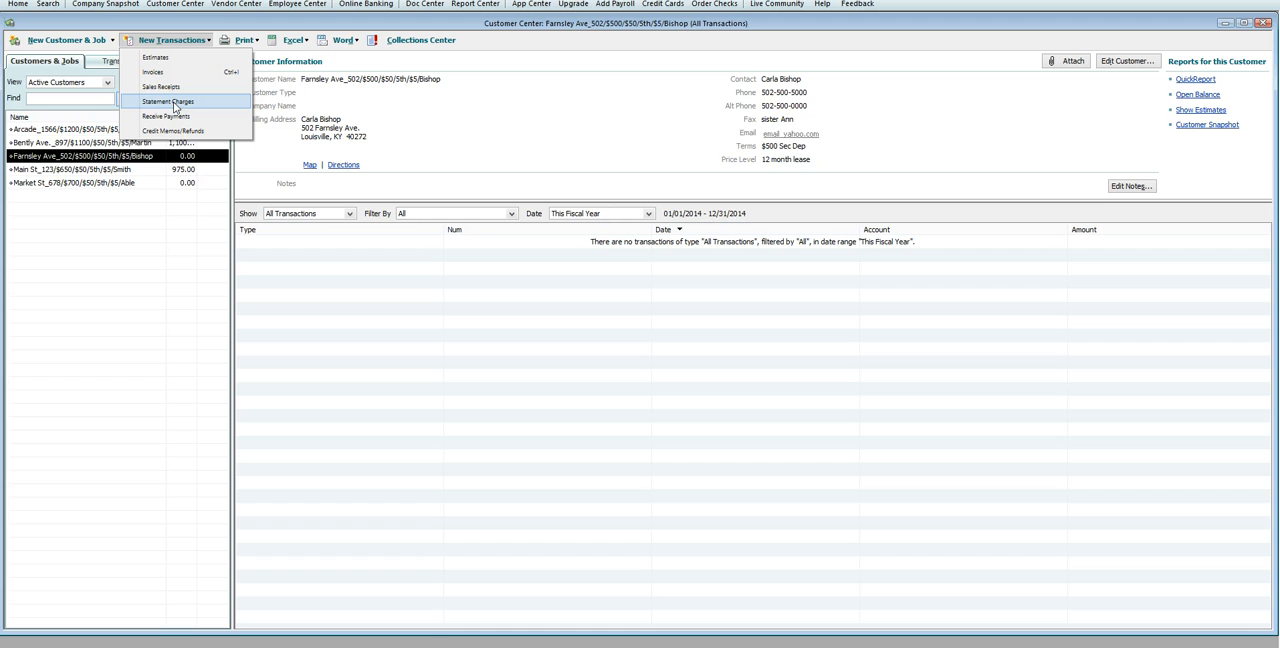
left_click(172, 102)
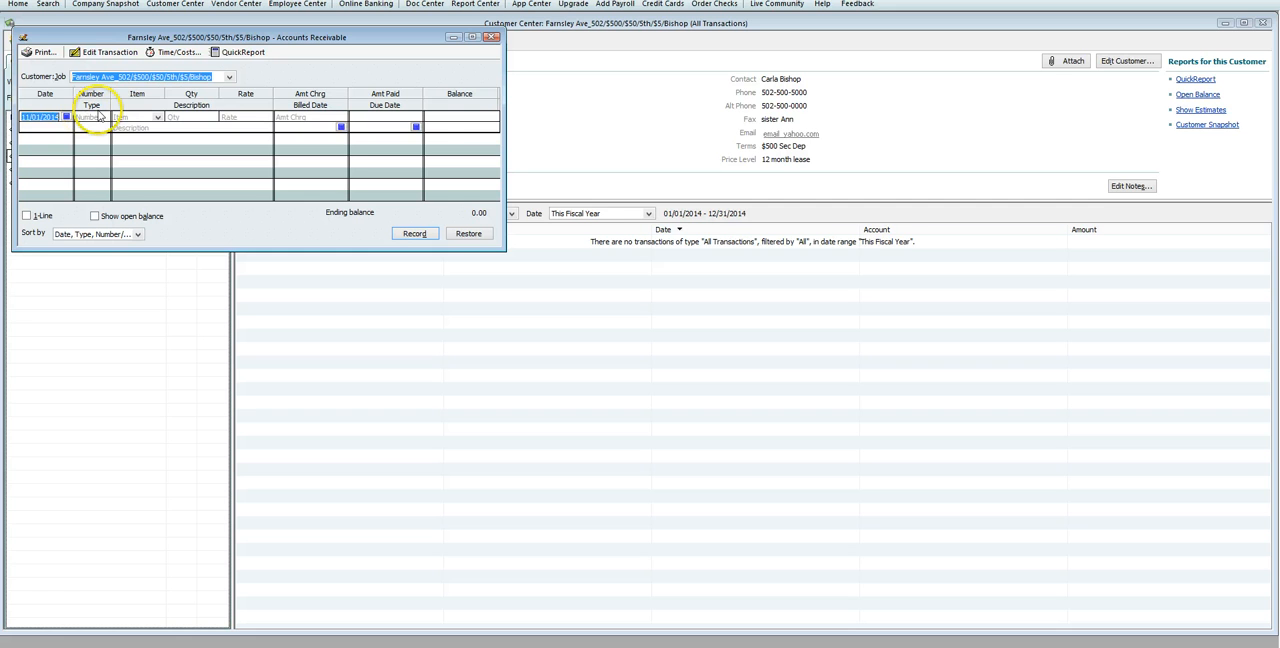
left_click(157, 118)
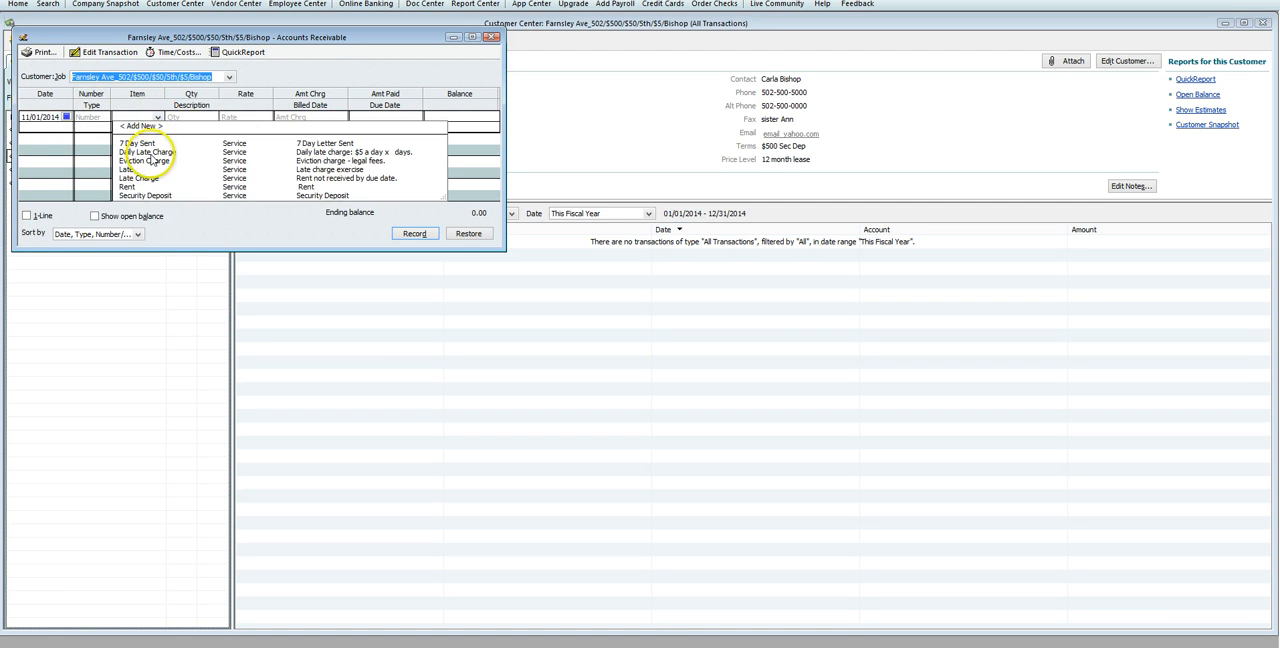
left_click(133, 187)
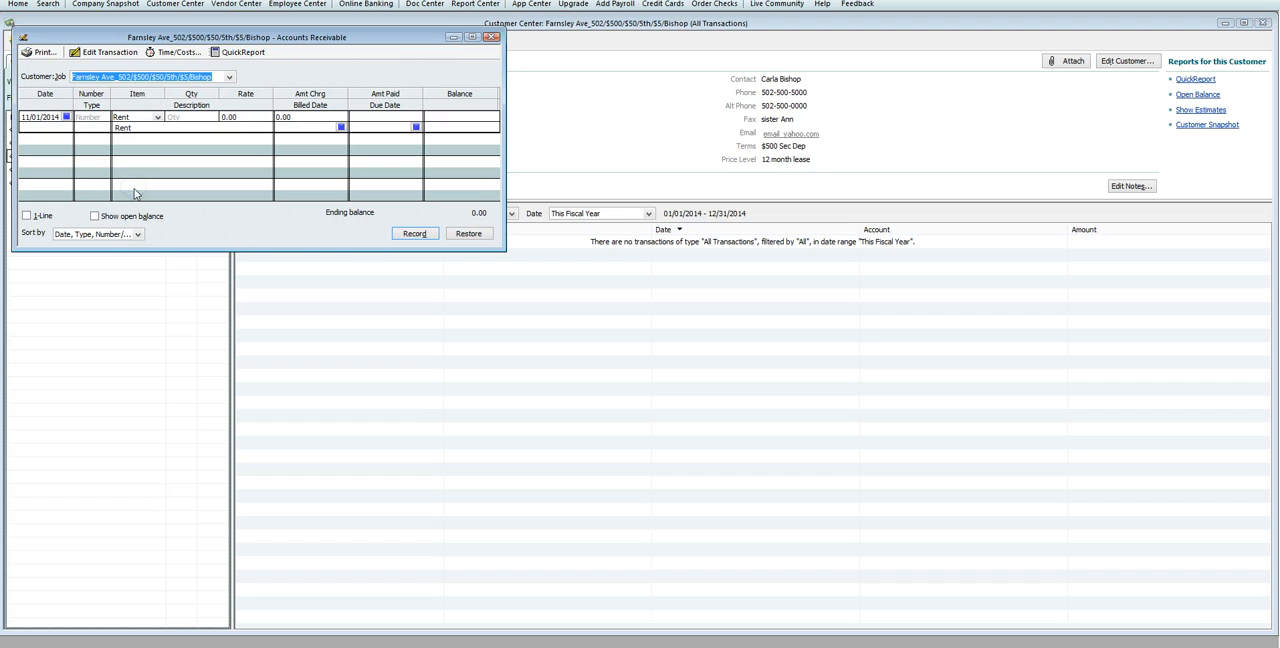
left_click(222, 117)
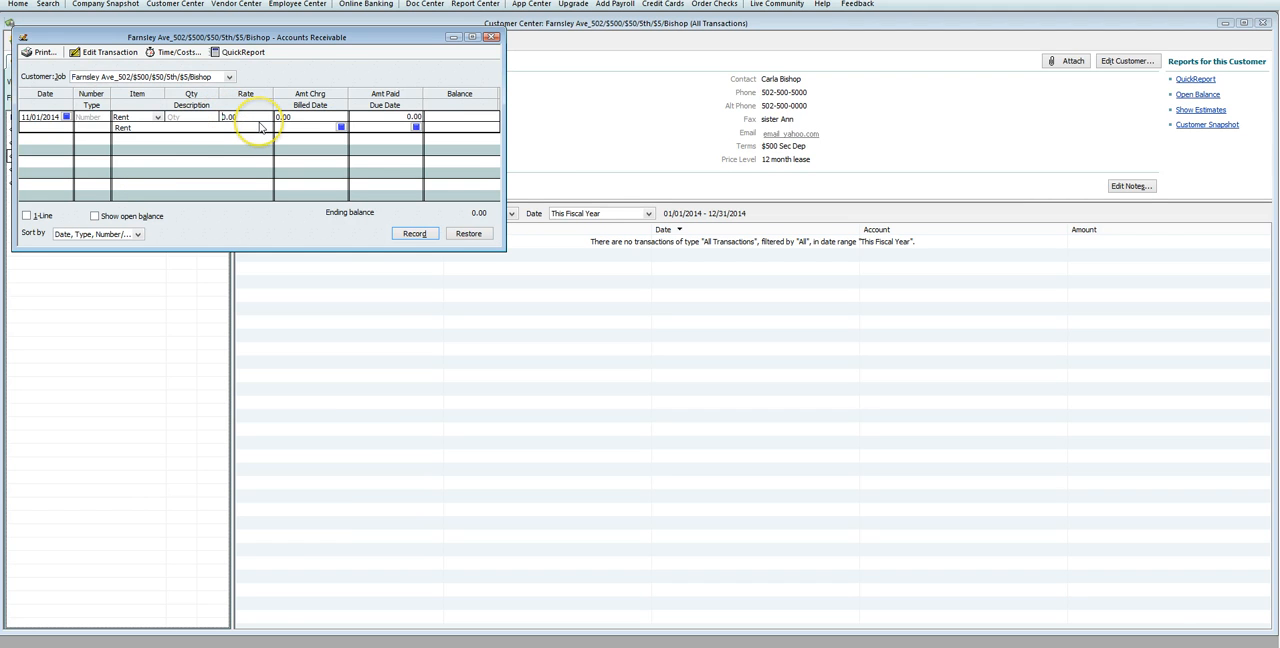
left_click(258, 125)
type("500.00")
Step: Memorize the rent statement charge and add it to the Demonstration Group
left_click(24, 0)
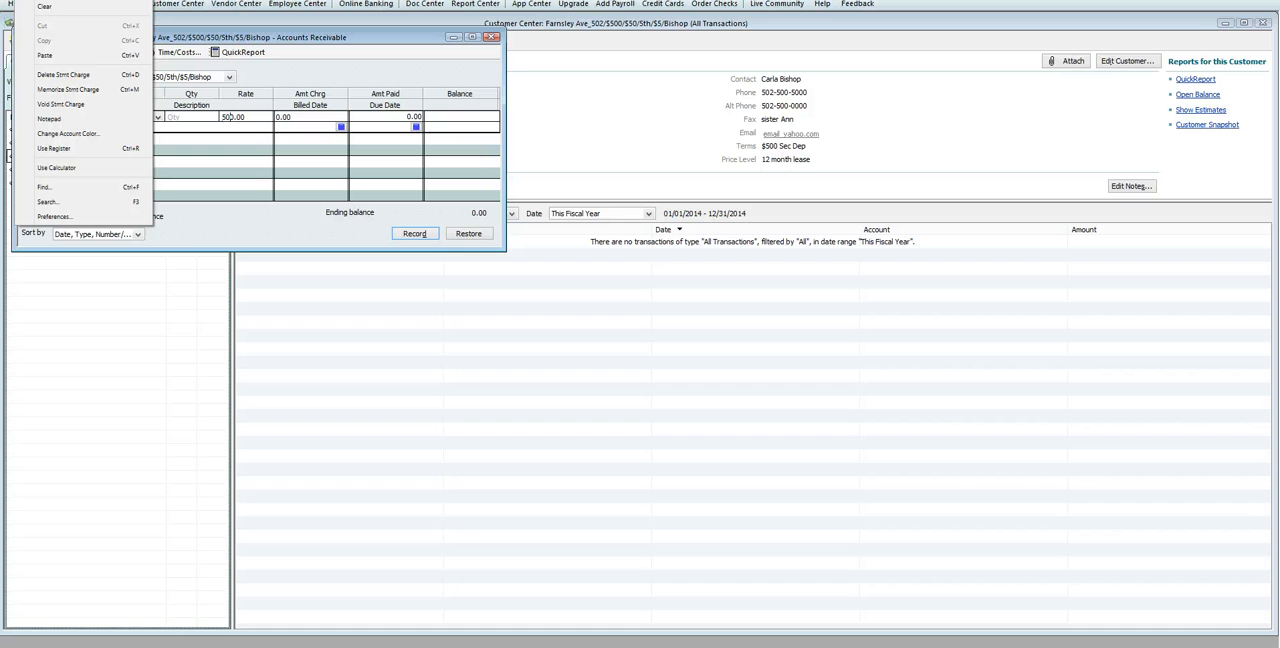
left_click(56, 90)
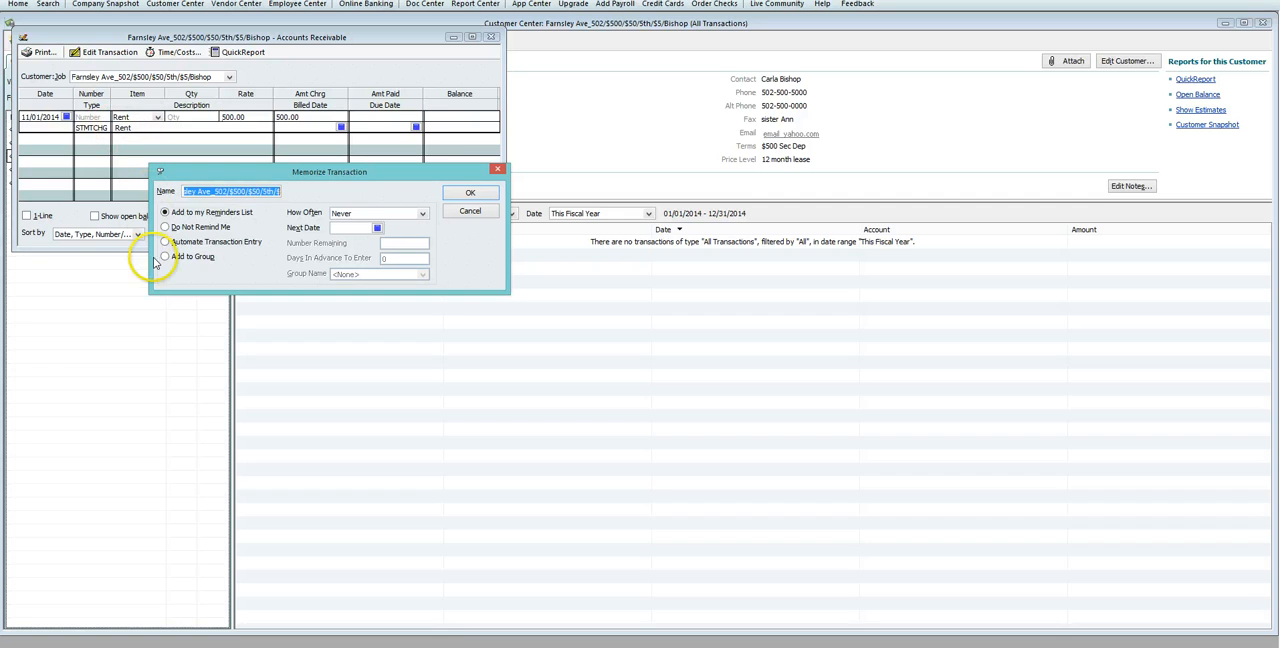
left_click(172, 258)
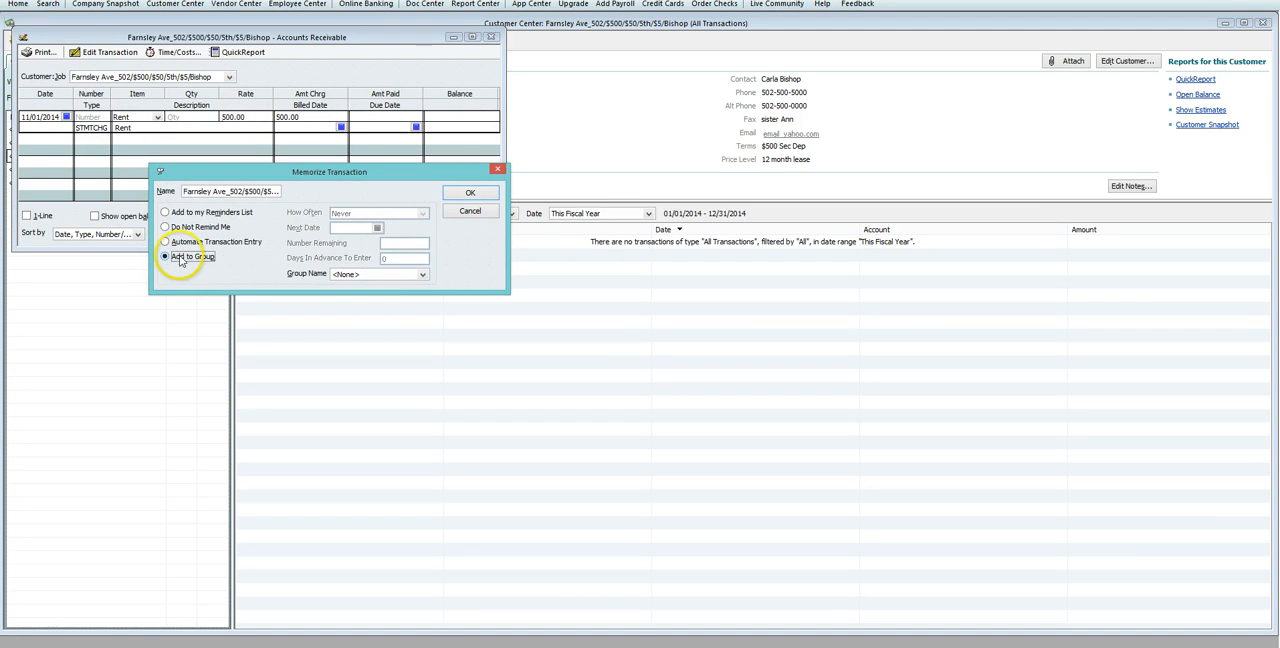
left_click(422, 275)
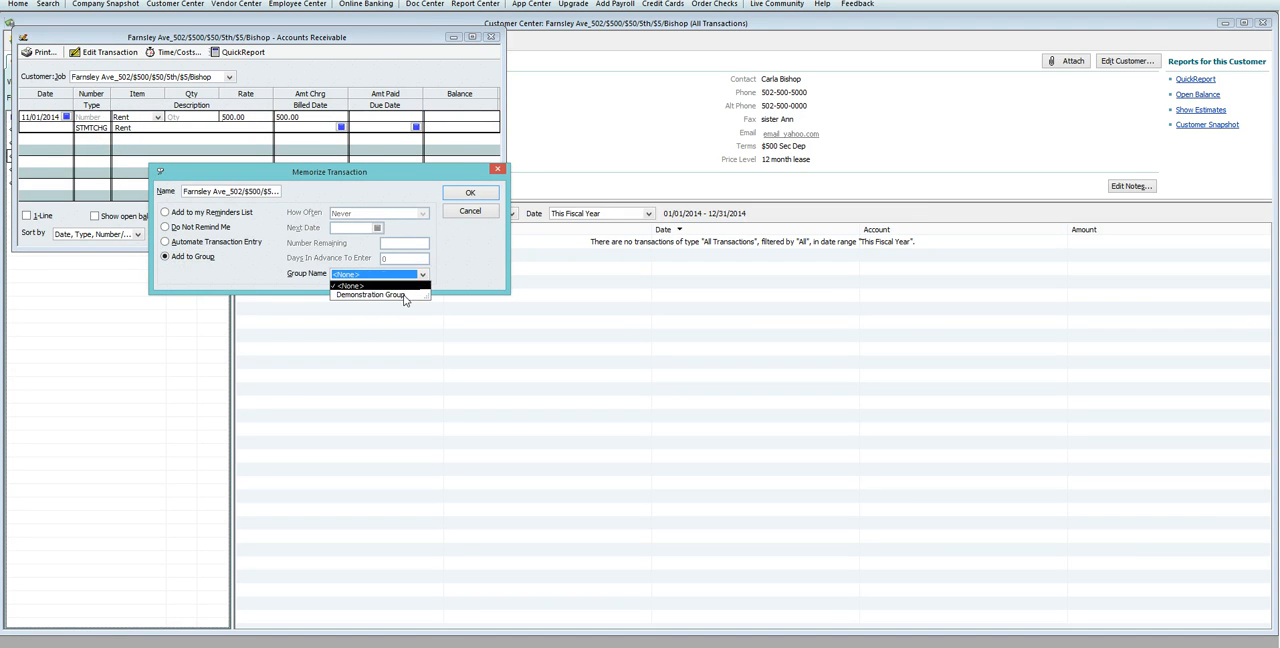
left_click(405, 296)
left_click(465, 194)
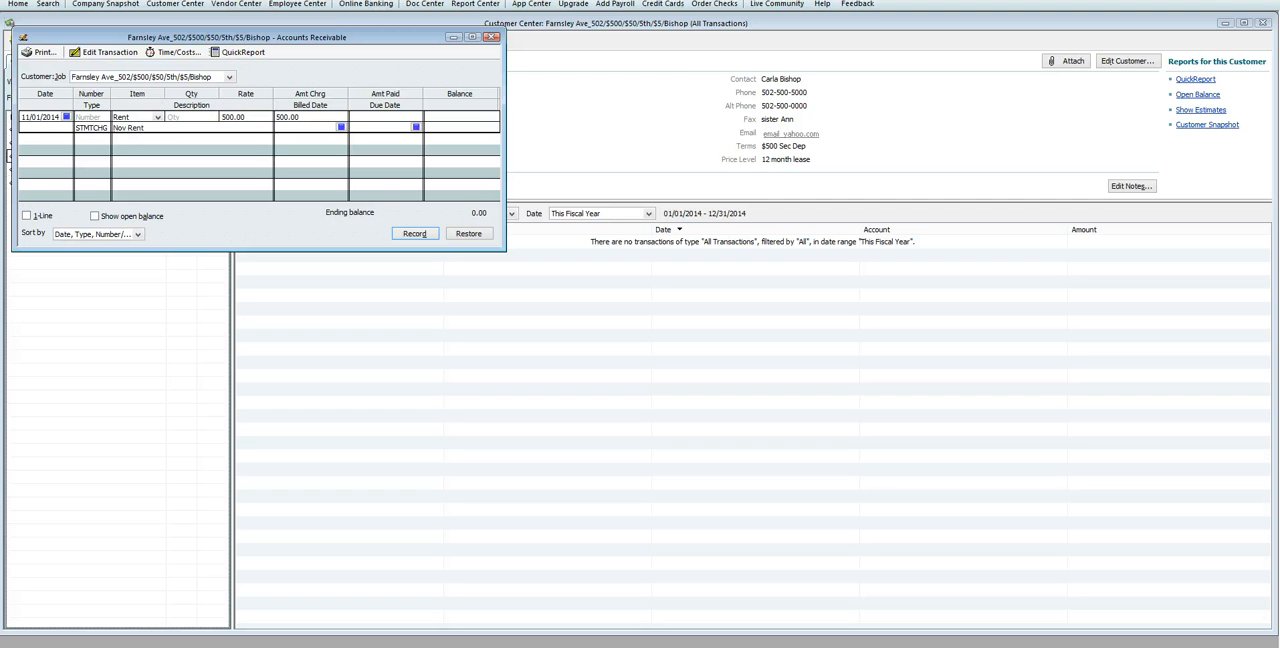
Step: Record the charge with the description Nov Rent and close the tenant's Accounts Receivable register
left_click(414, 233)
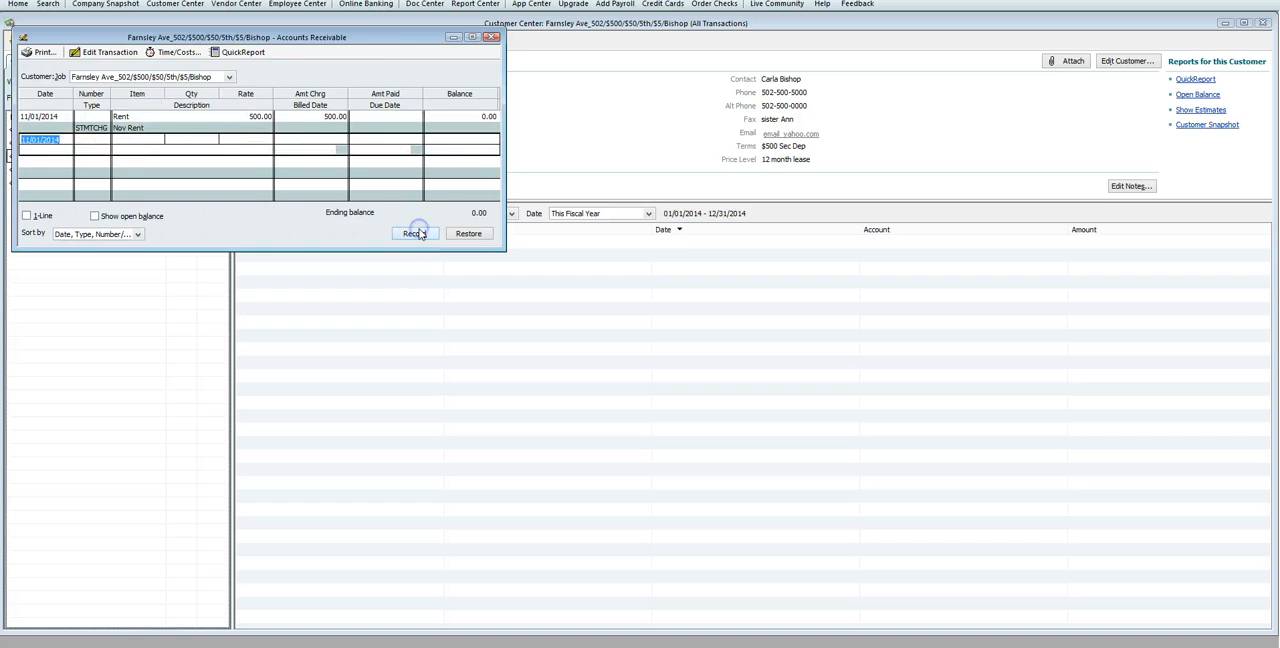
left_click_drag(371, 35, 610, 270)
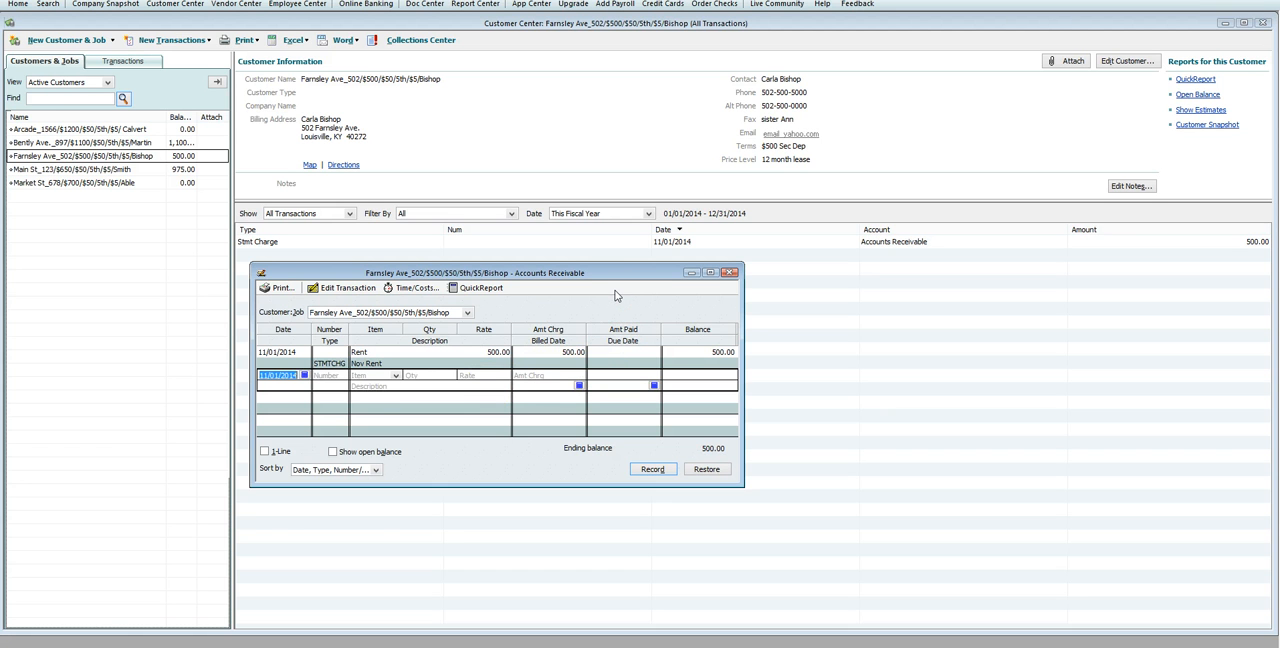
left_click(396, 375)
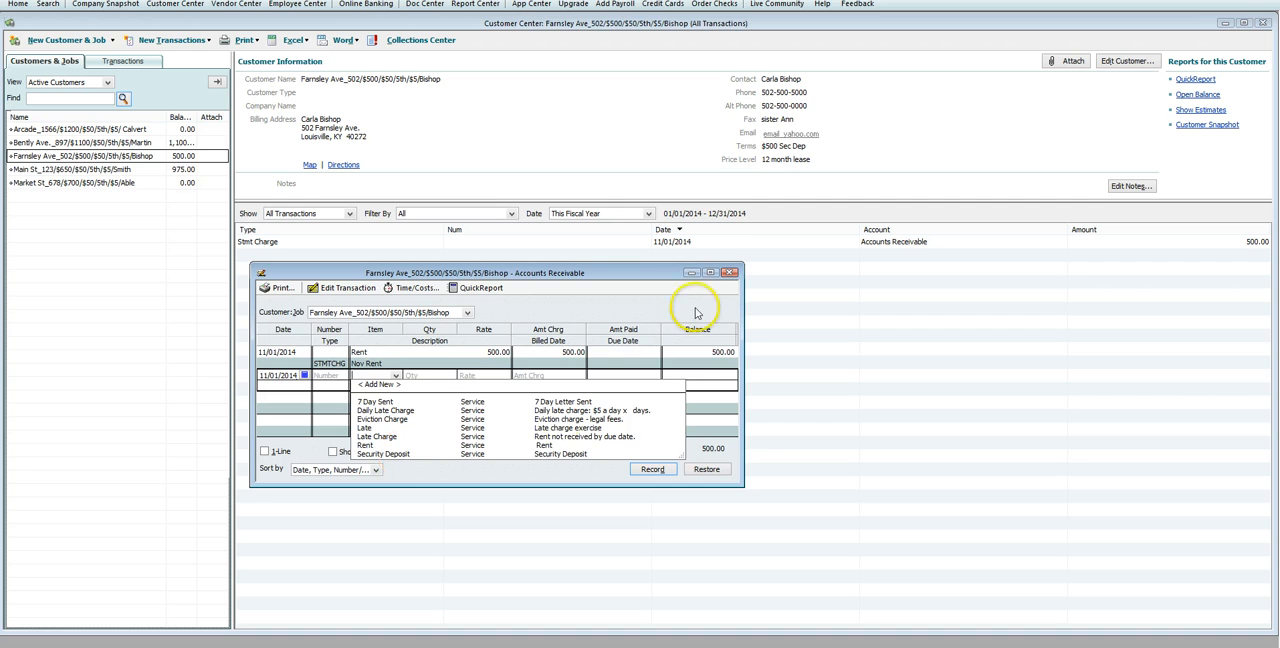
left_click(729, 272)
Step: Record a 500.00 Security Deposit statement charge dated 11/01/2014 for the new tenant and close the Accounts Receivable register
left_click(206, 39)
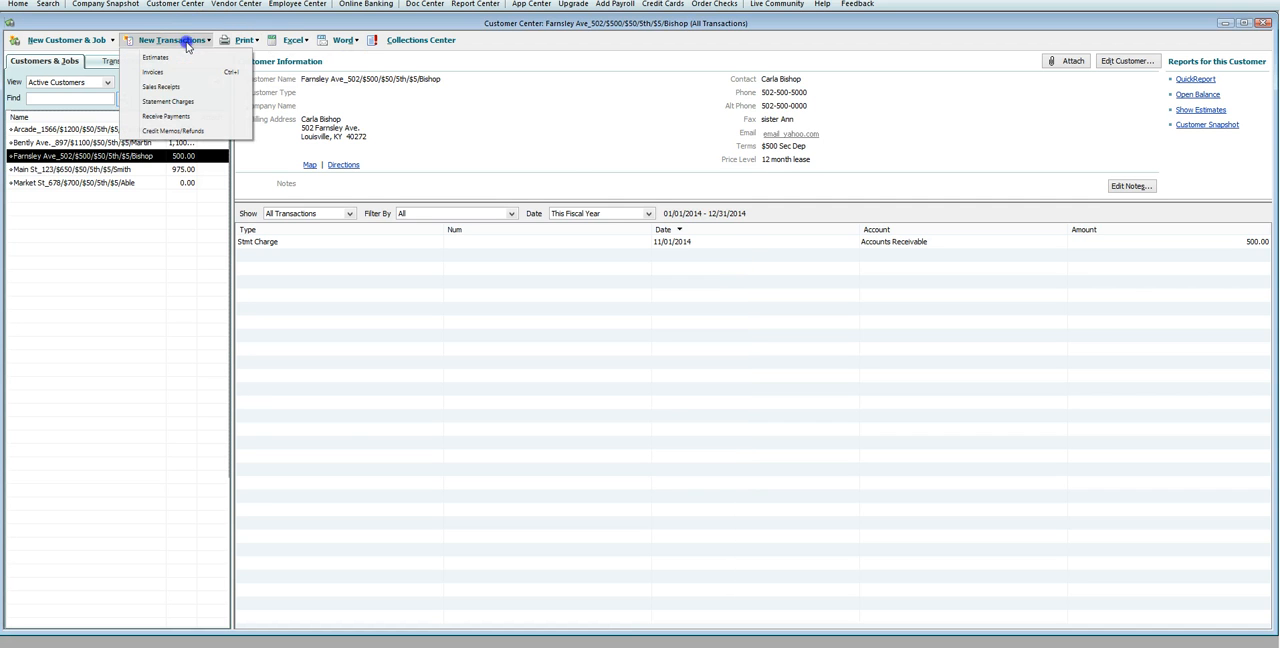
left_click(178, 102)
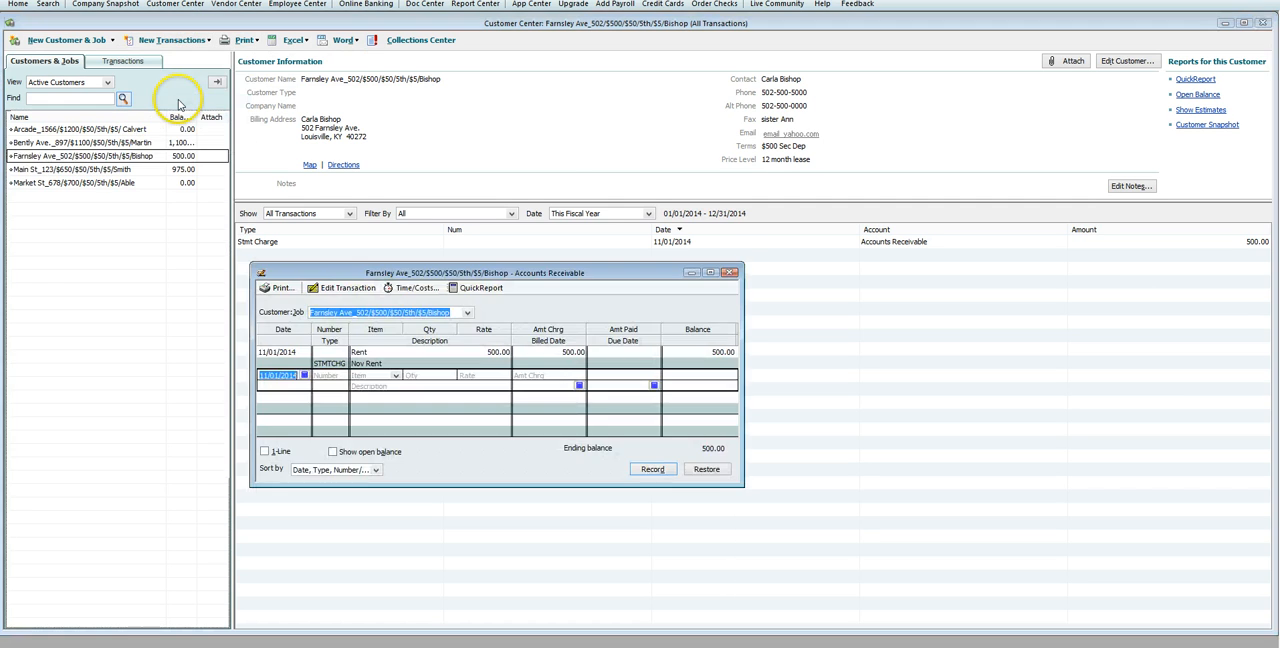
left_click(396, 375)
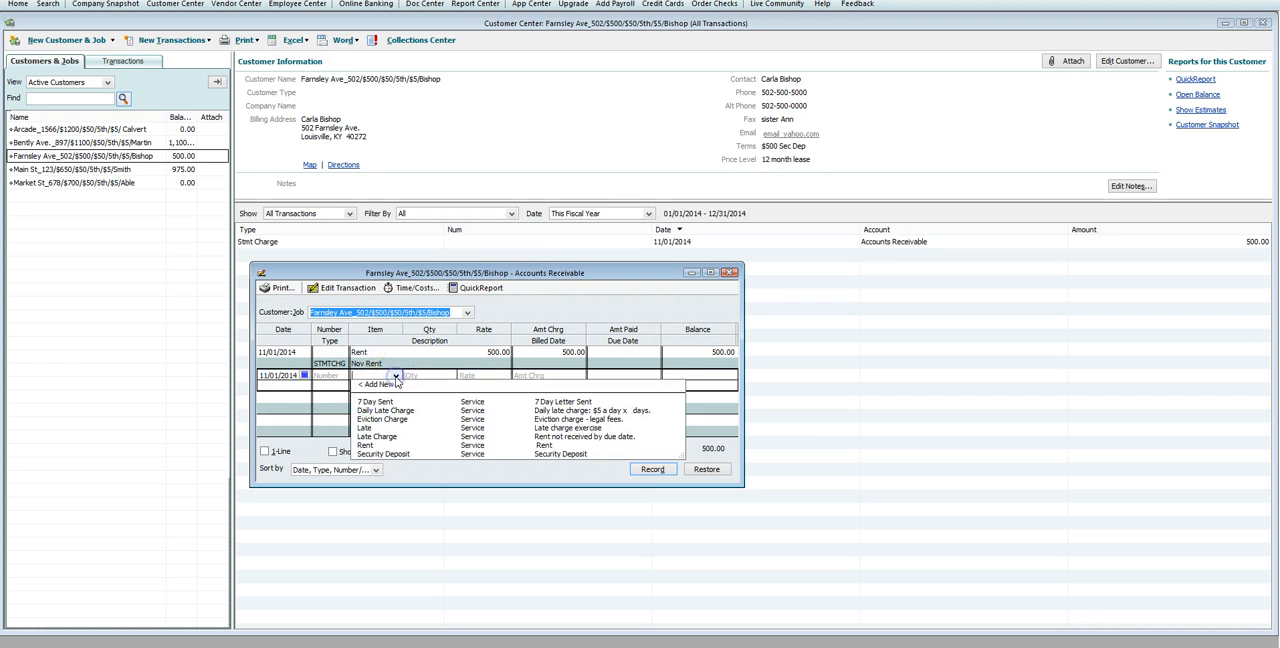
left_click(385, 453)
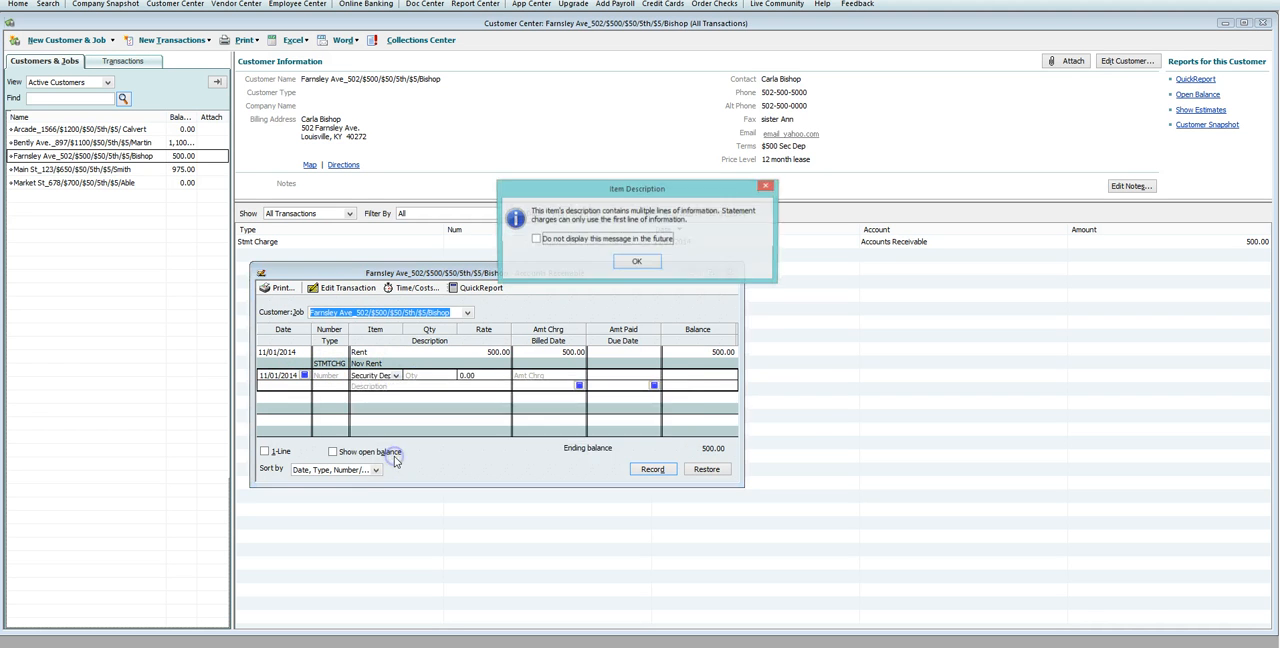
left_click(636, 261)
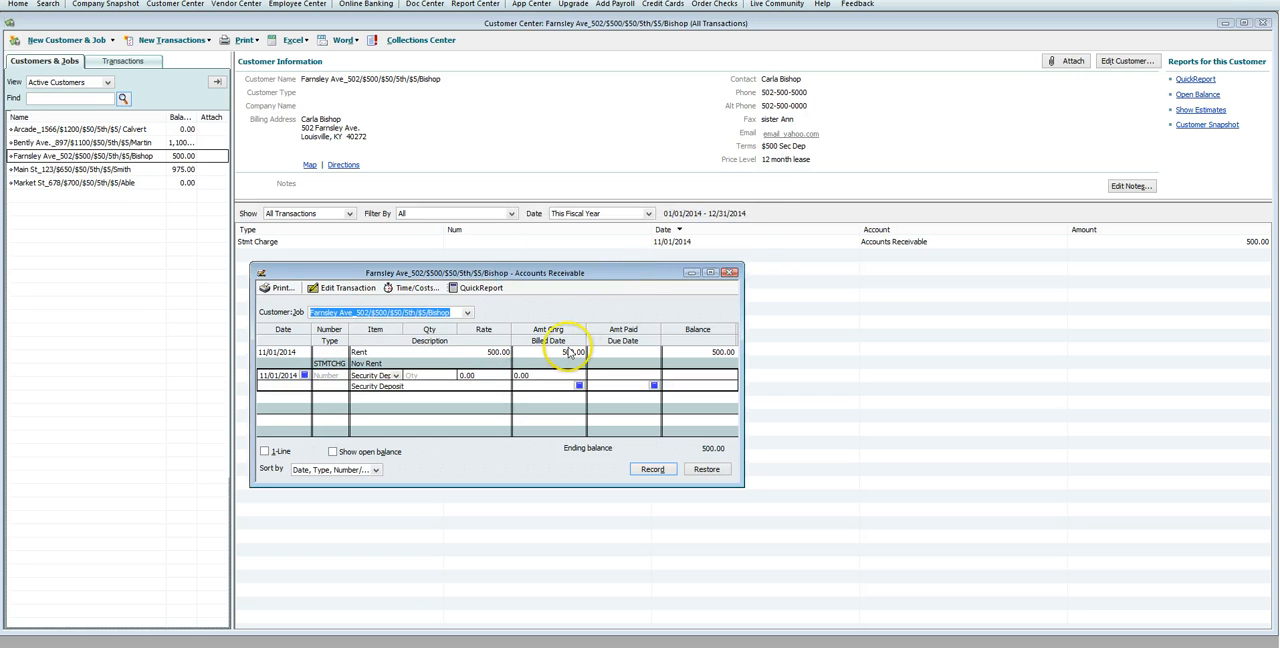
left_click(455, 376)
type("50")
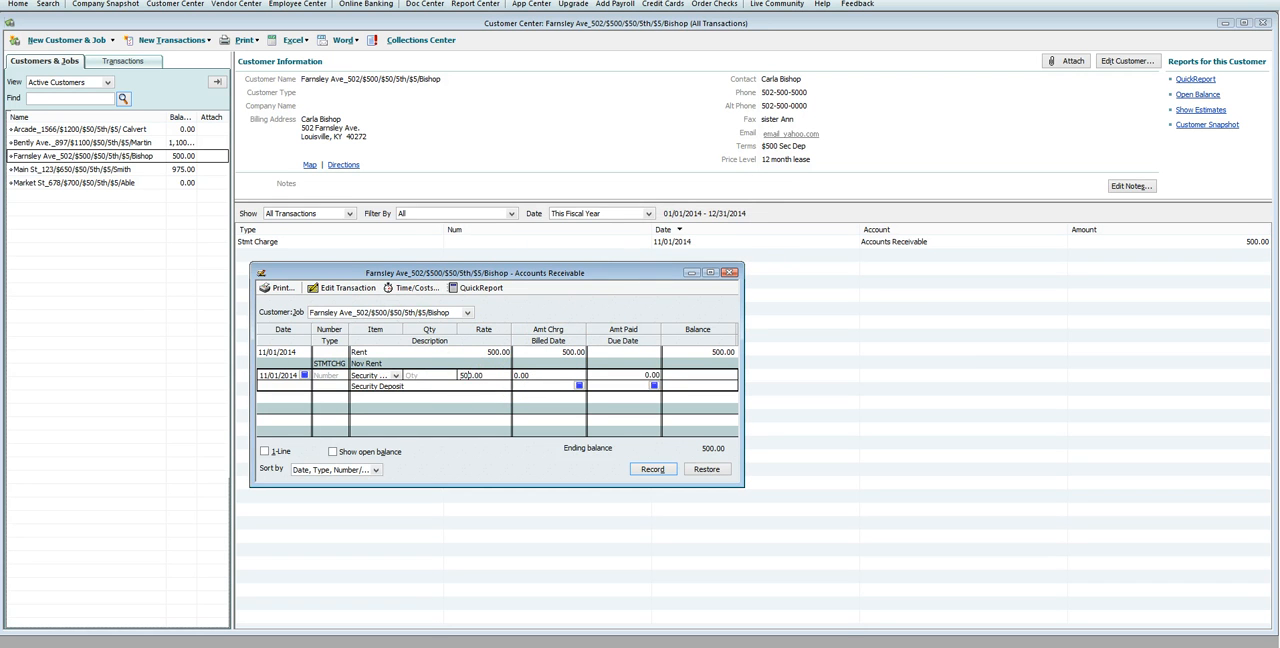
left_click(652, 469)
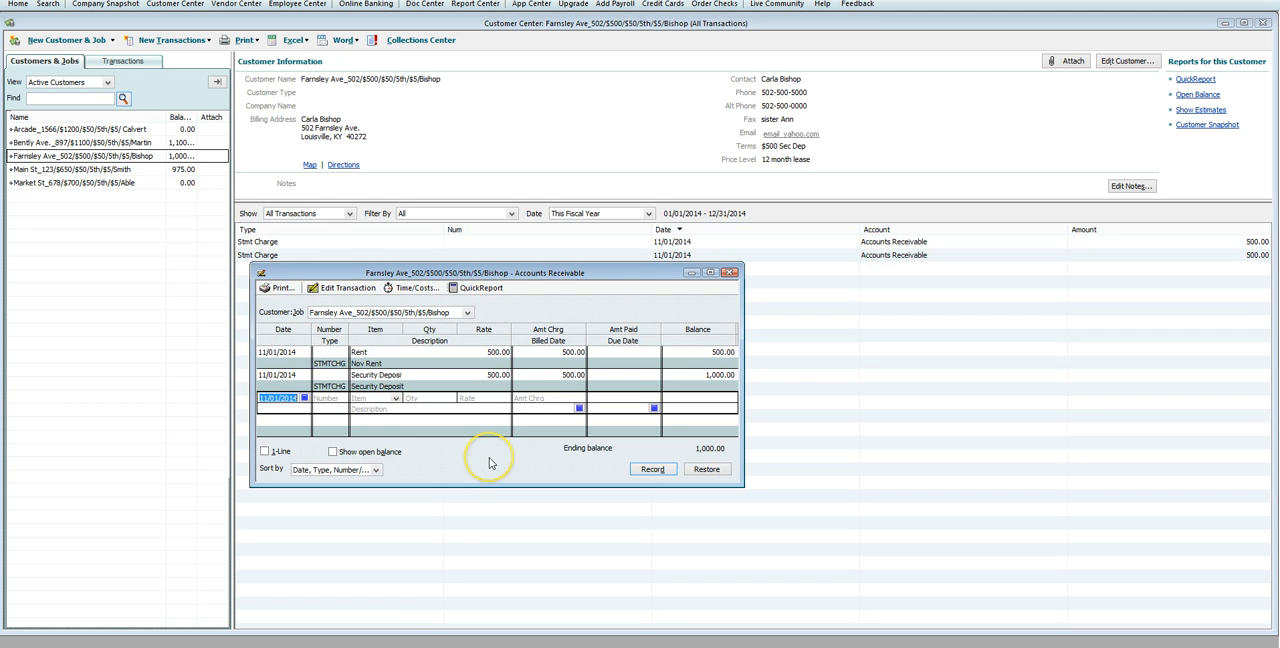
left_click(728, 272)
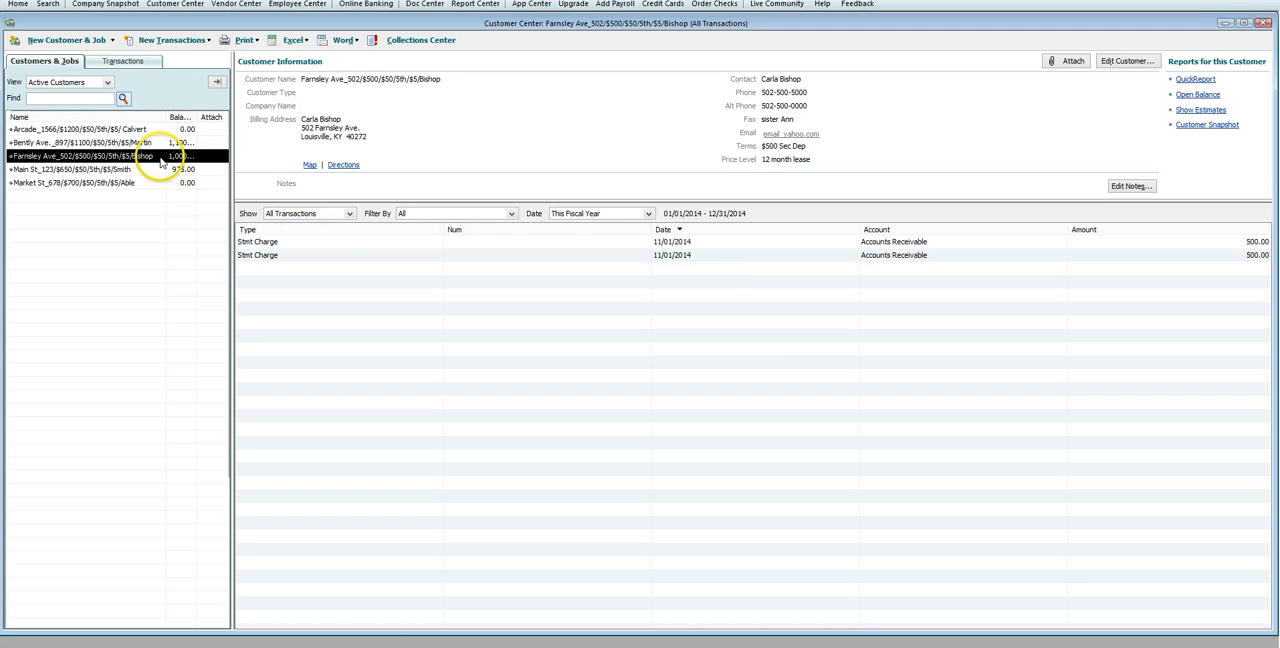
Step: Start receiving a customer payment of 1,000.00 from the new tenant, dated 11/01/2014
left_click(173, 42)
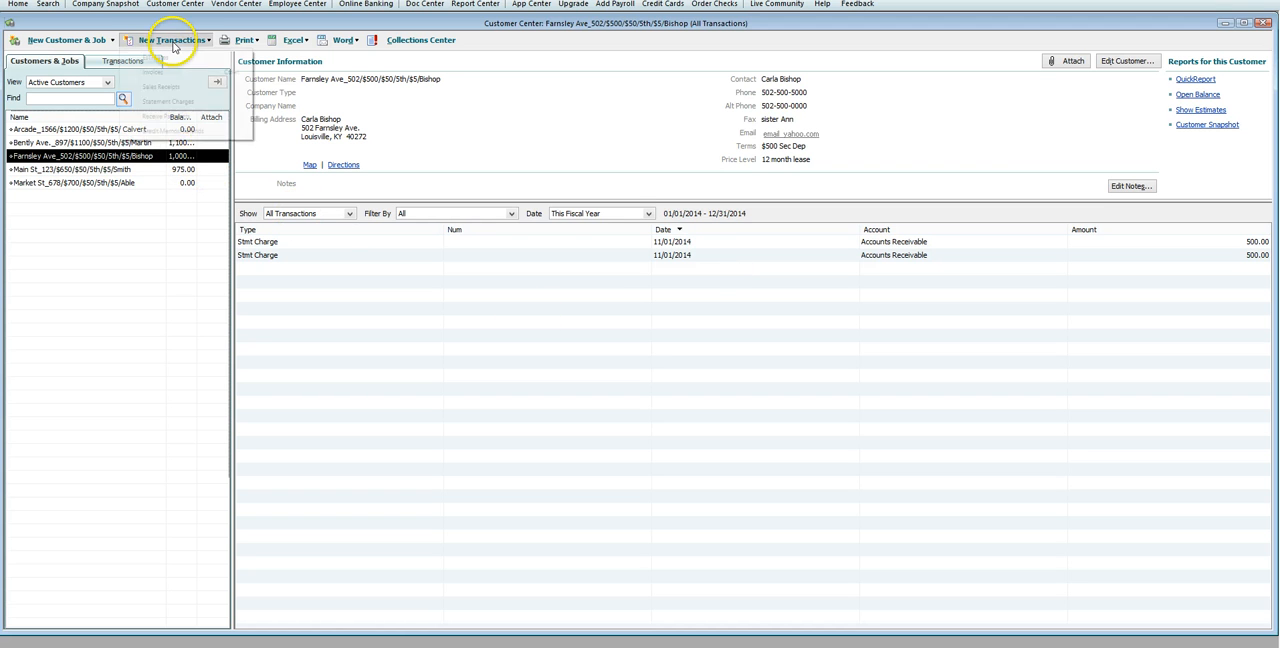
left_click(173, 118)
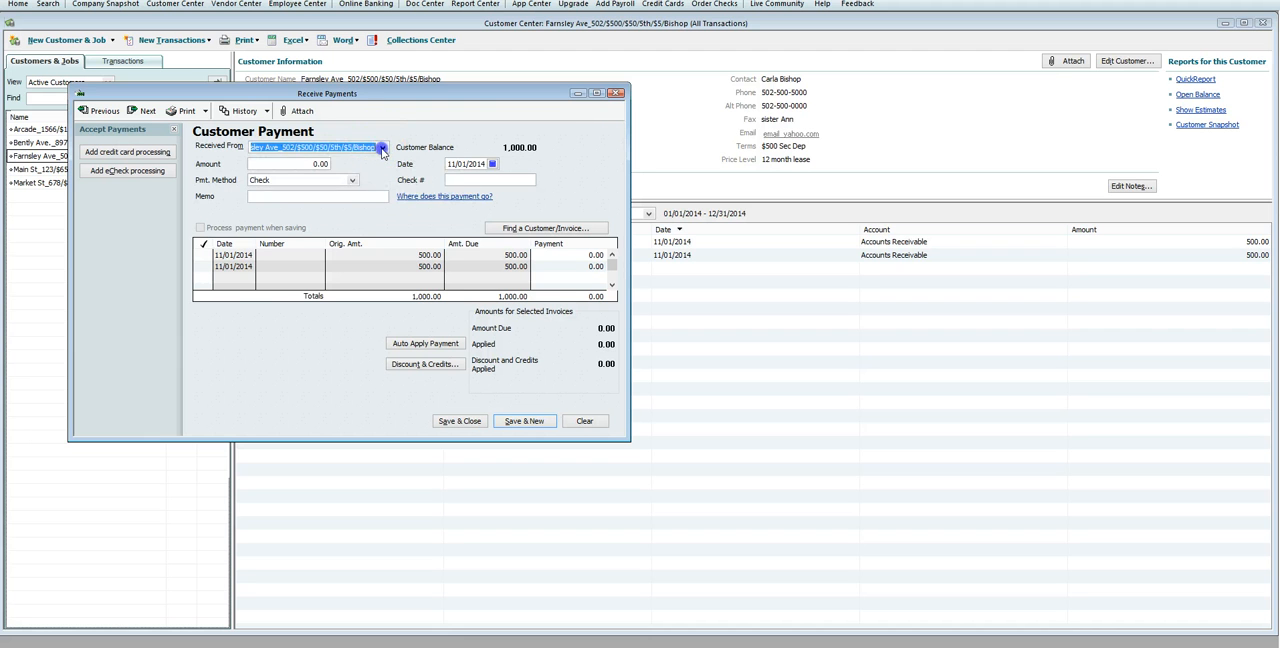
left_click(381, 148)
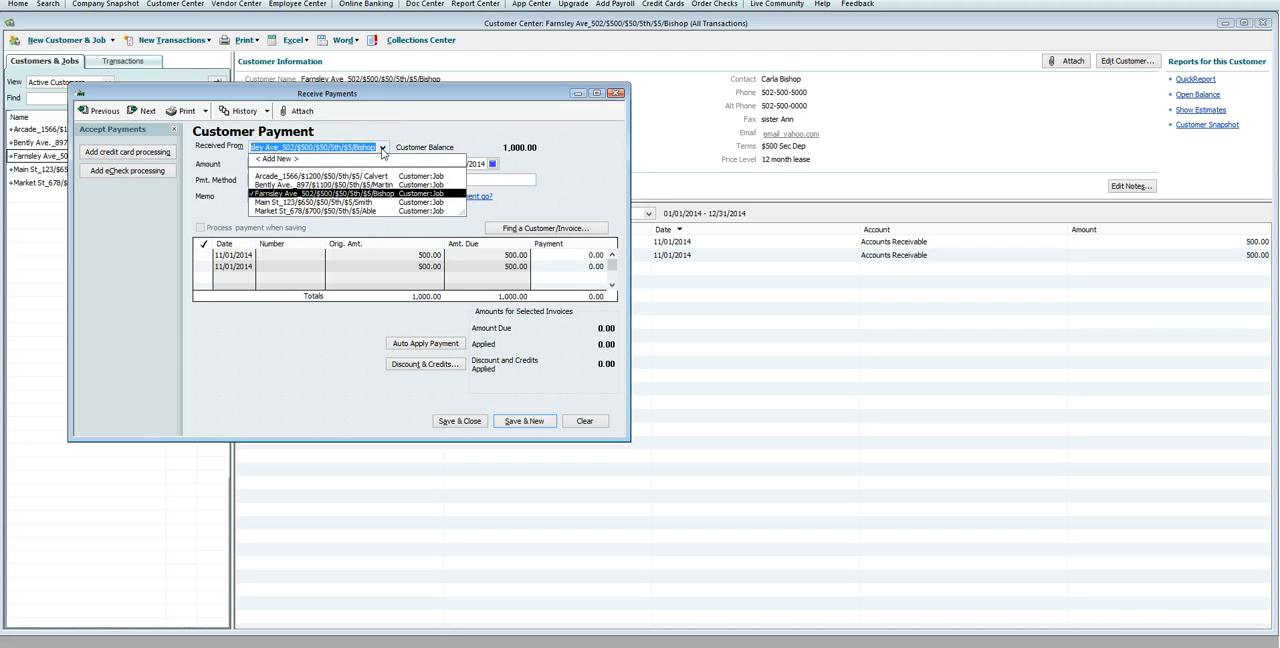
left_click(381, 150)
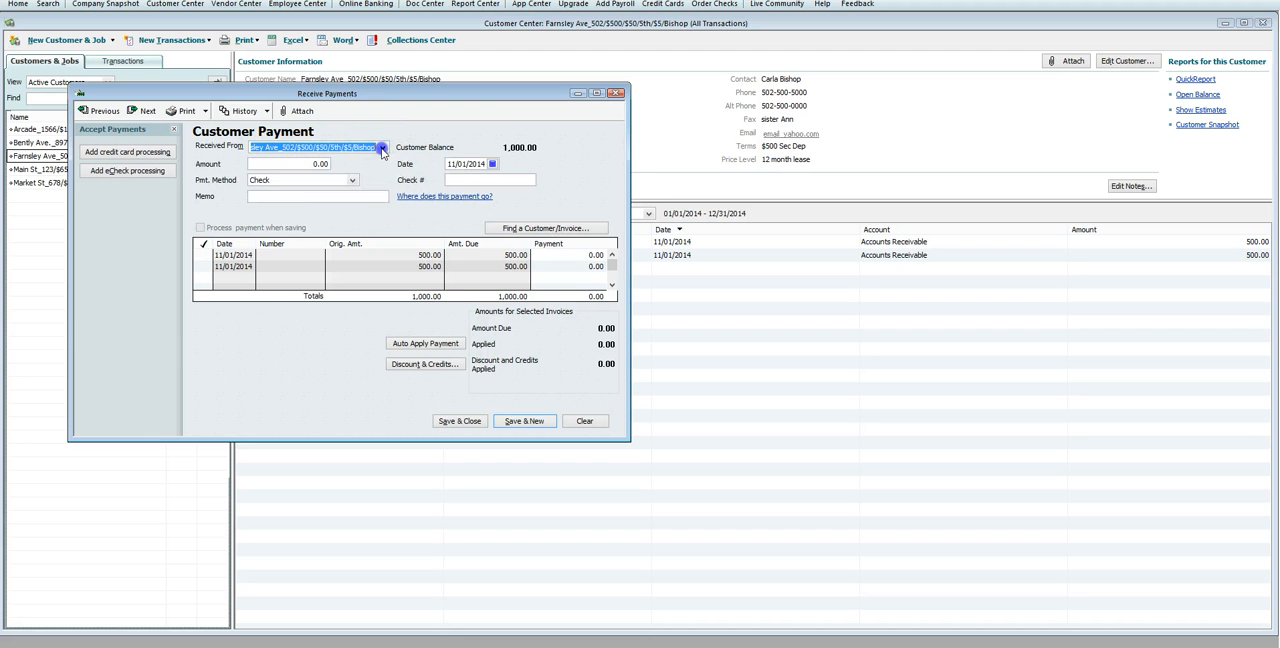
left_click(304, 163)
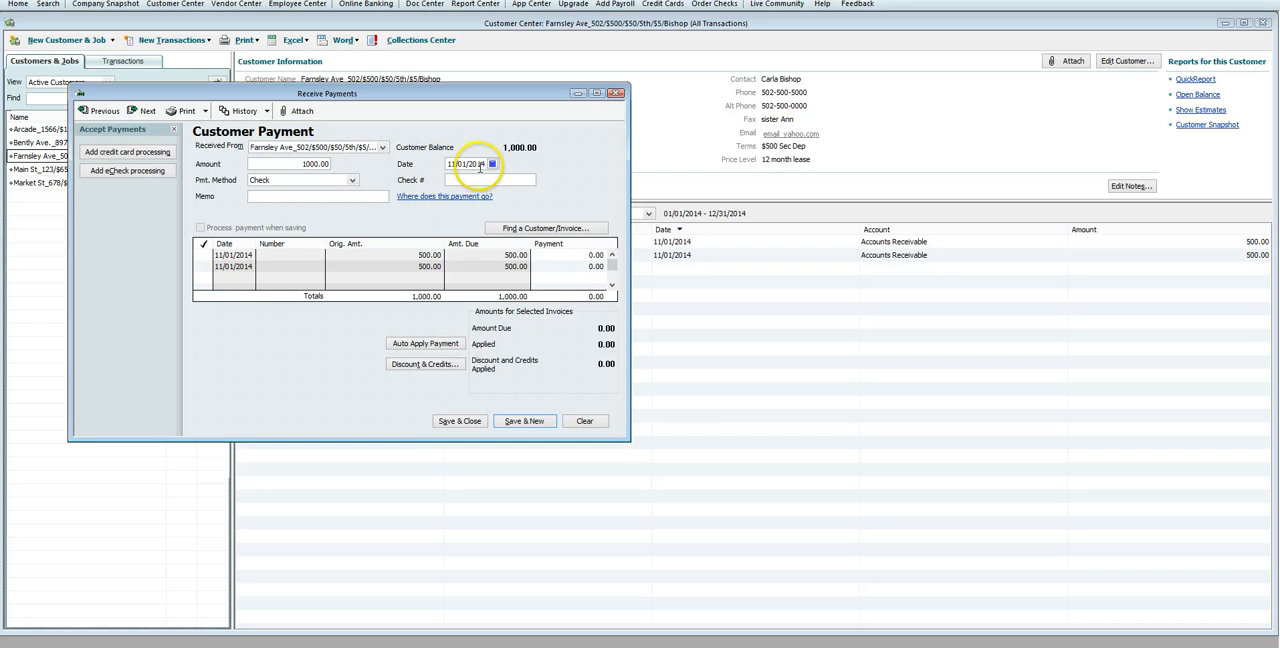
Step: Set the payment method to Money Order, enter the reference number and memo West Un 10-31-14, and save the payment
left_click(353, 180)
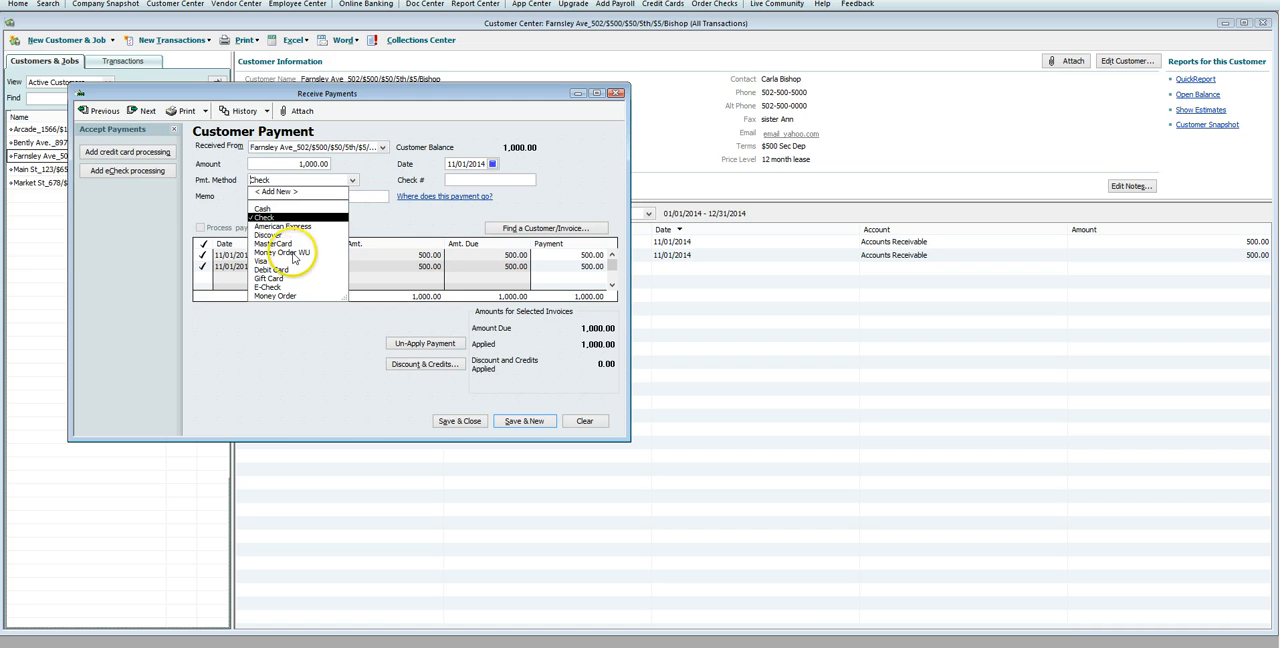
left_click(284, 296)
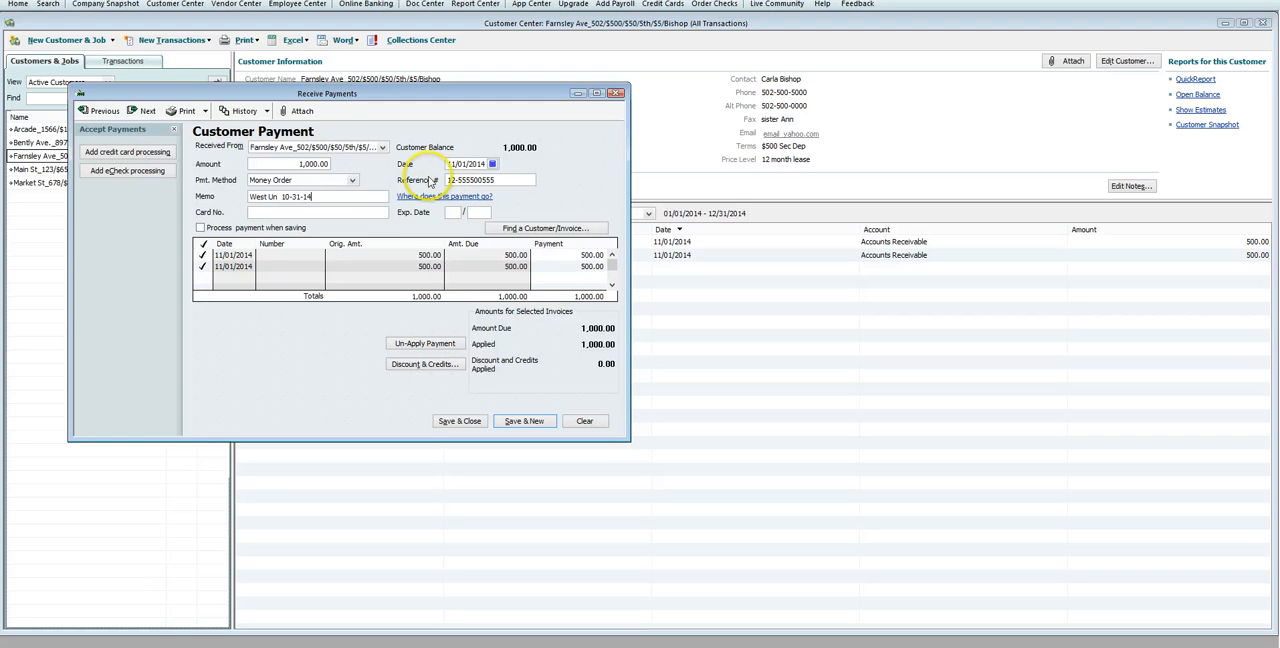
left_click_drag(322, 196, 252, 197)
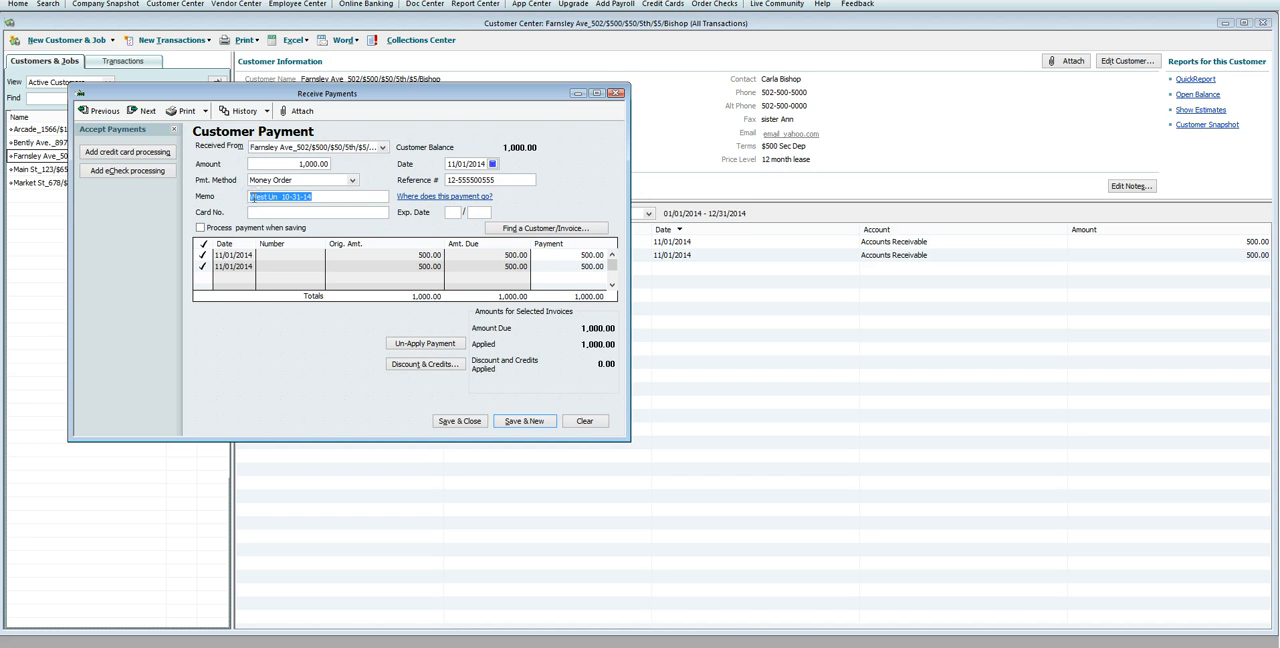
left_click(509, 179)
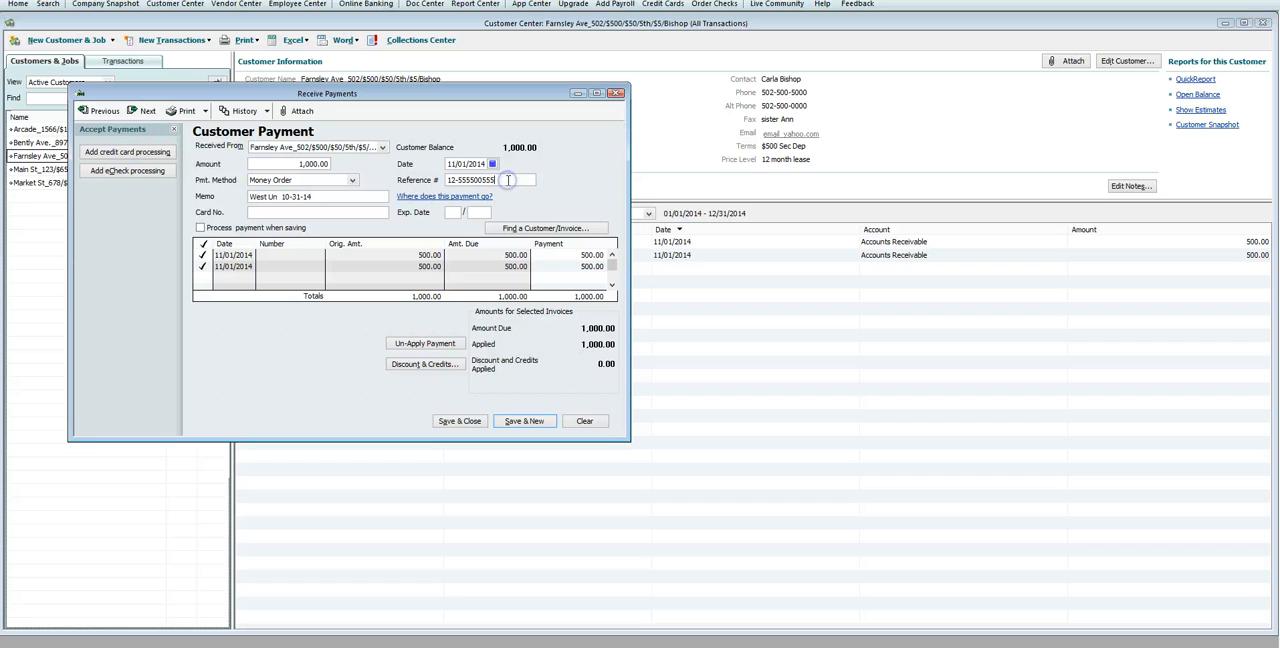
left_click(352, 180)
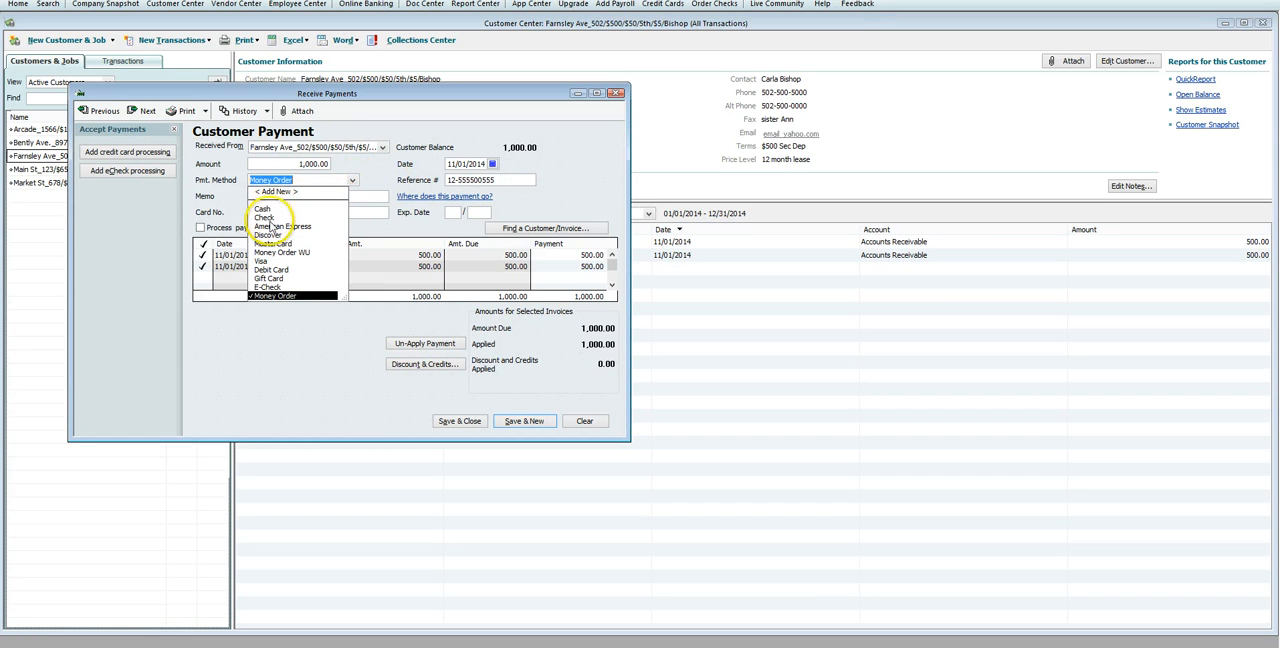
left_click(368, 176)
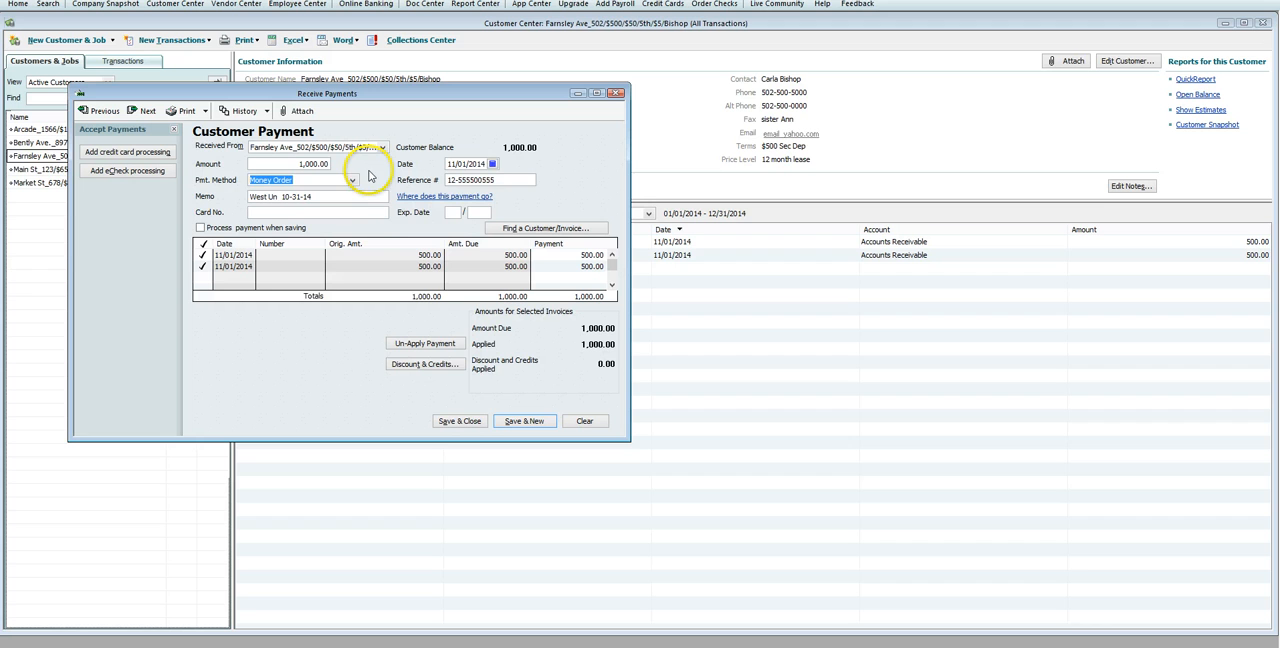
left_click(468, 422)
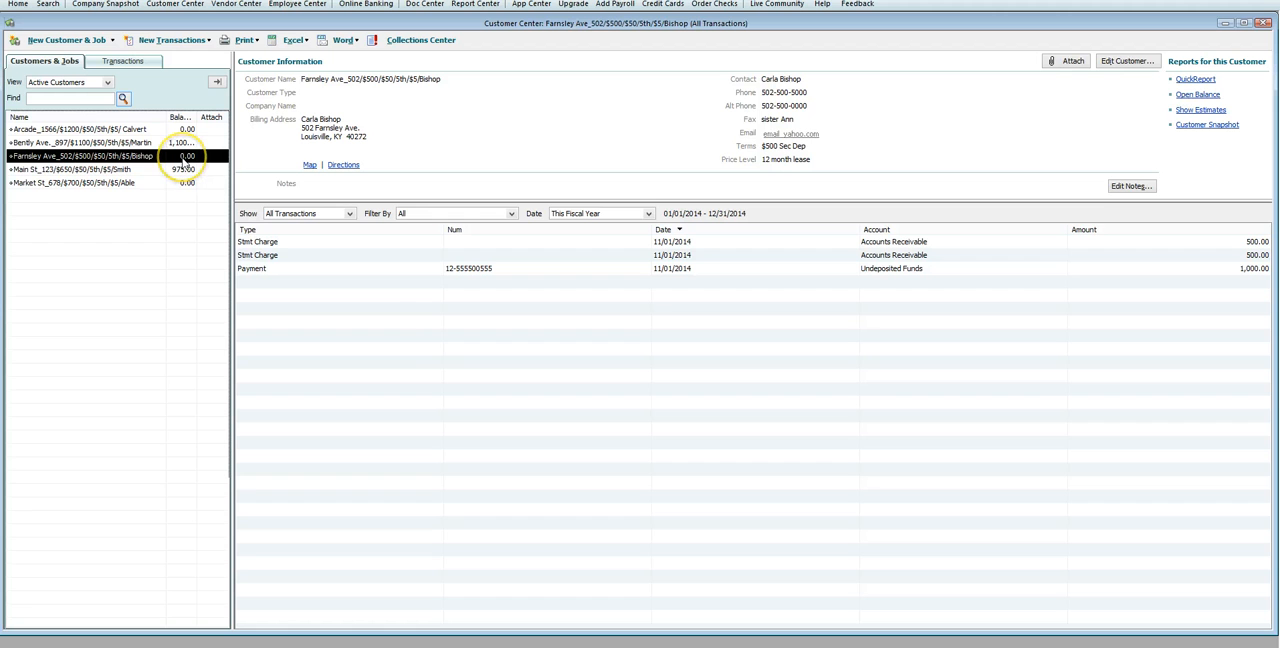
Step: Create a new memorized transaction group named Roberts LLC and close the Memorized Transaction List
left_click(404, 328)
left_click(145, 40)
left_click(67, 0)
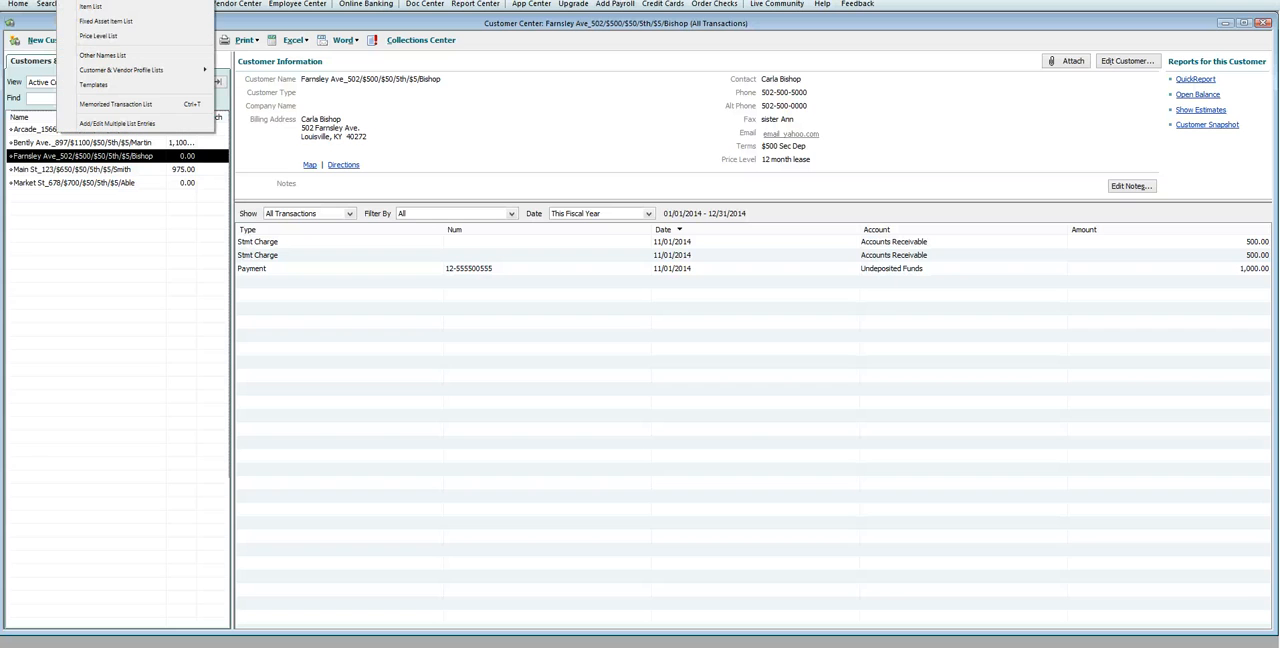
left_click(76, 105)
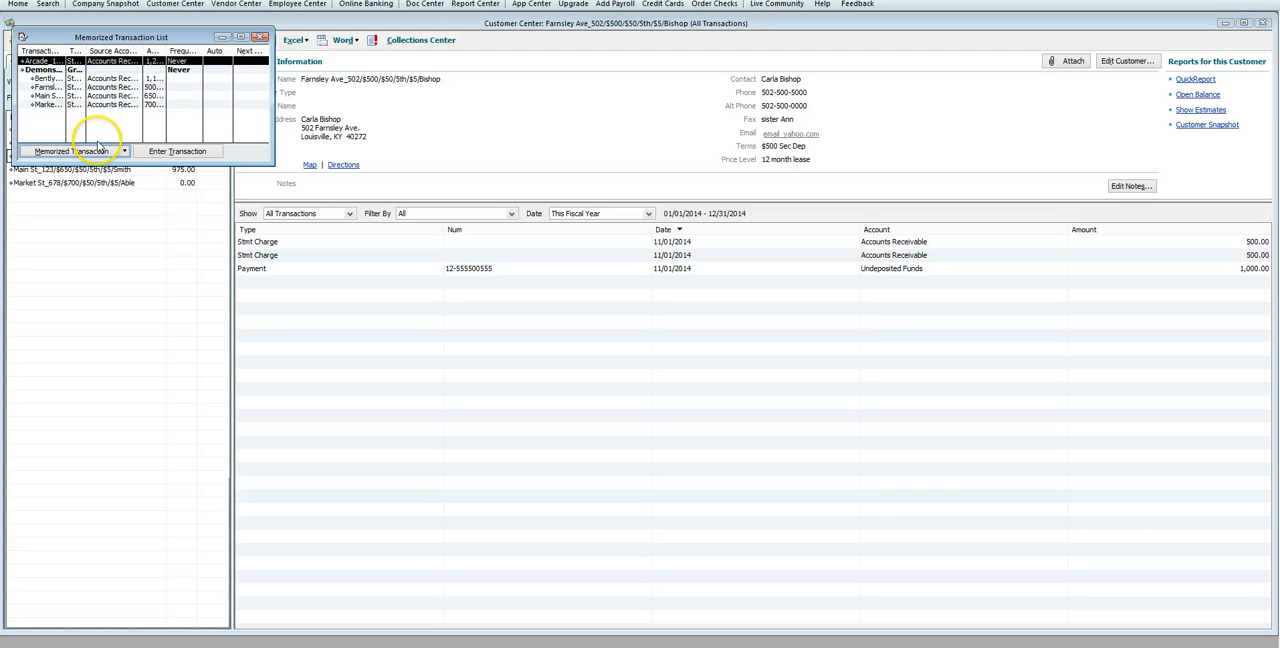
left_click(112, 152)
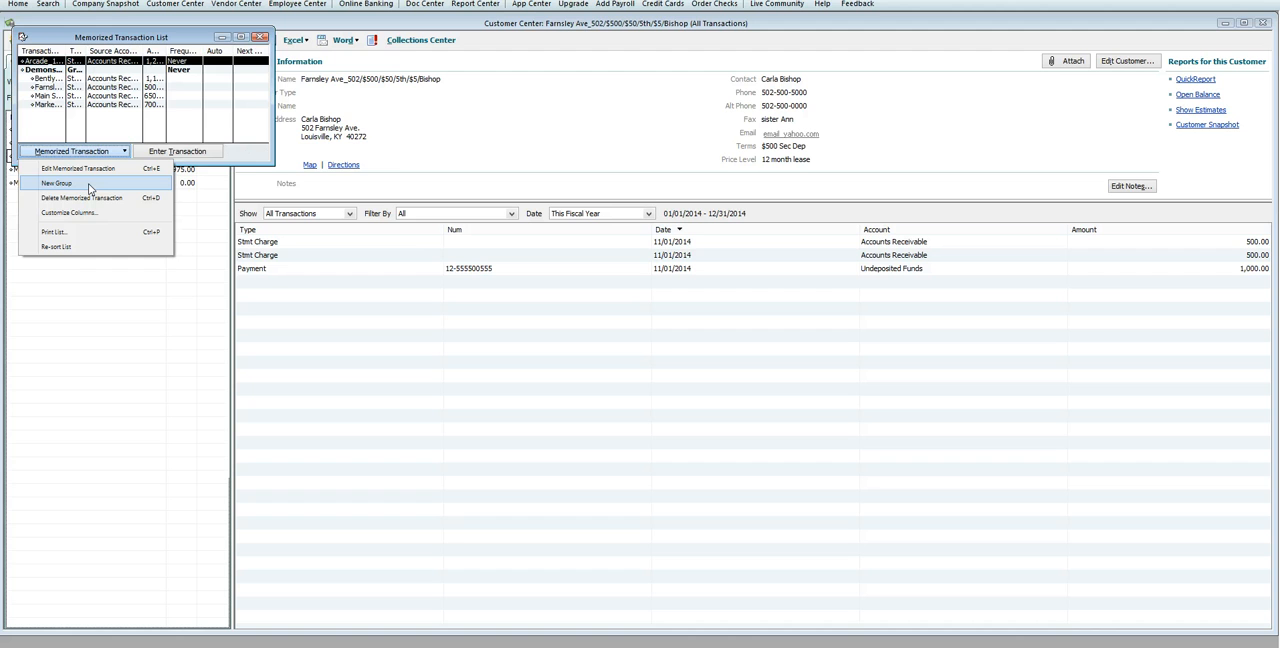
left_click(88, 183)
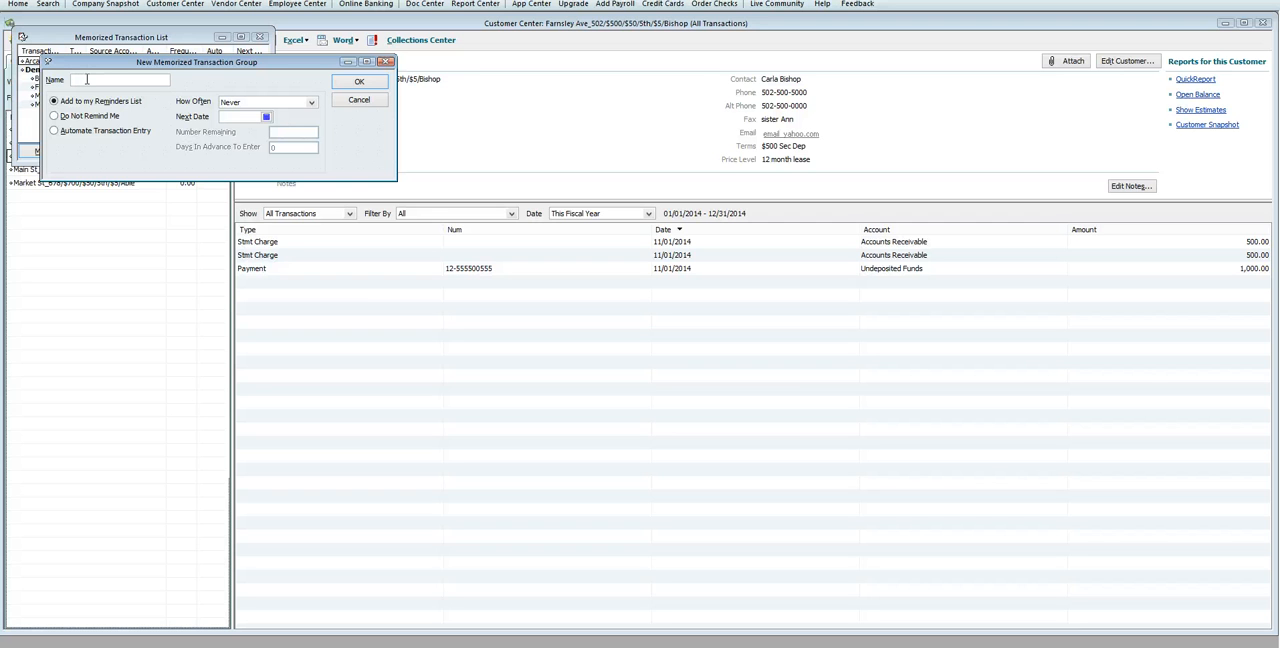
type("Roberts LLC")
left_click(360, 84)
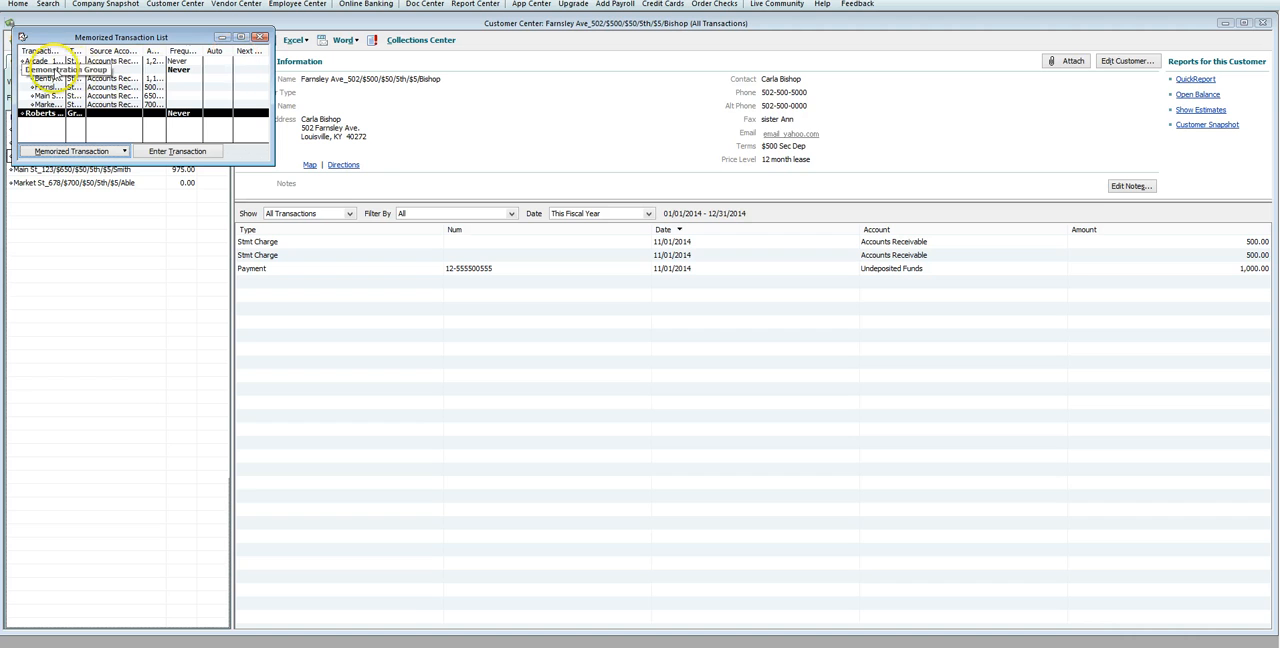
left_click(262, 38)
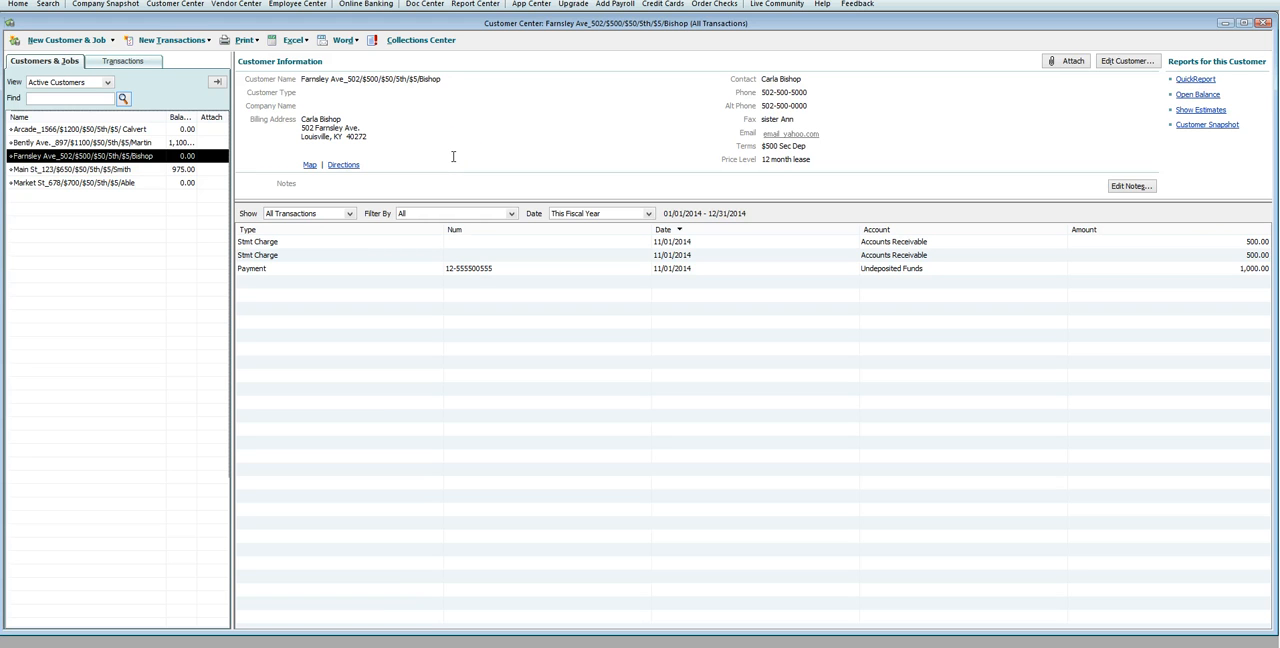
Step: Review the Payment Method List and the commands available for adding or editing methods, and close the list
left_click(68, 1)
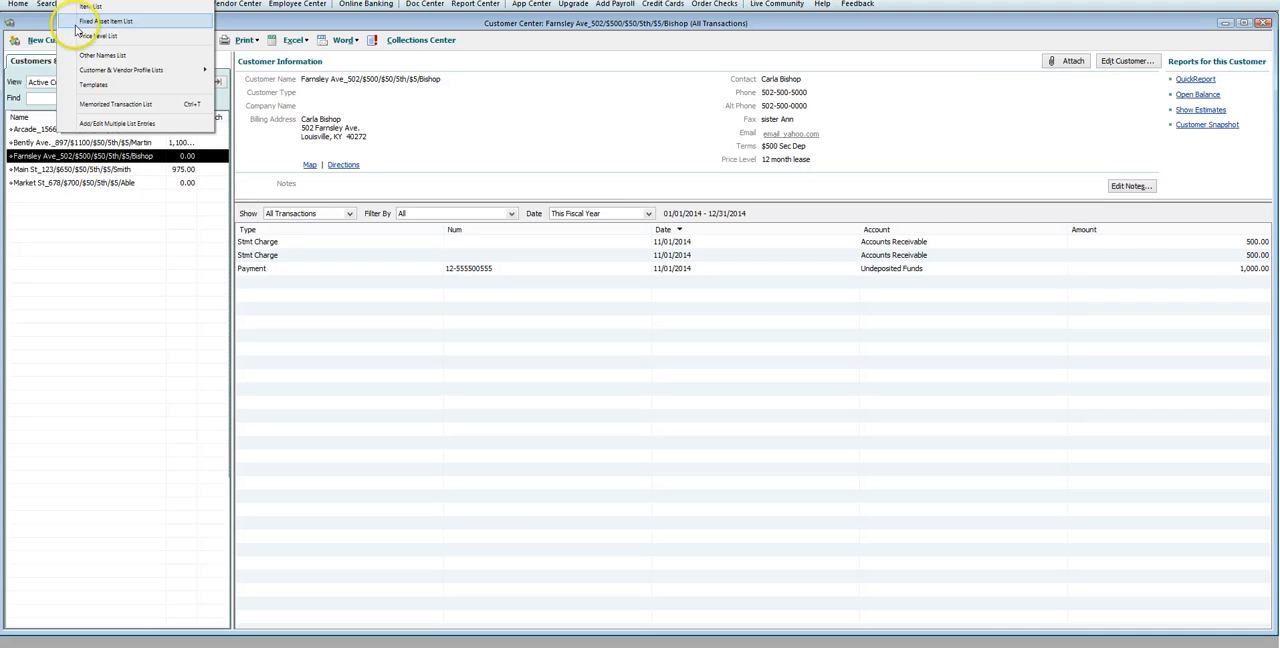
mouse_move(79, 72)
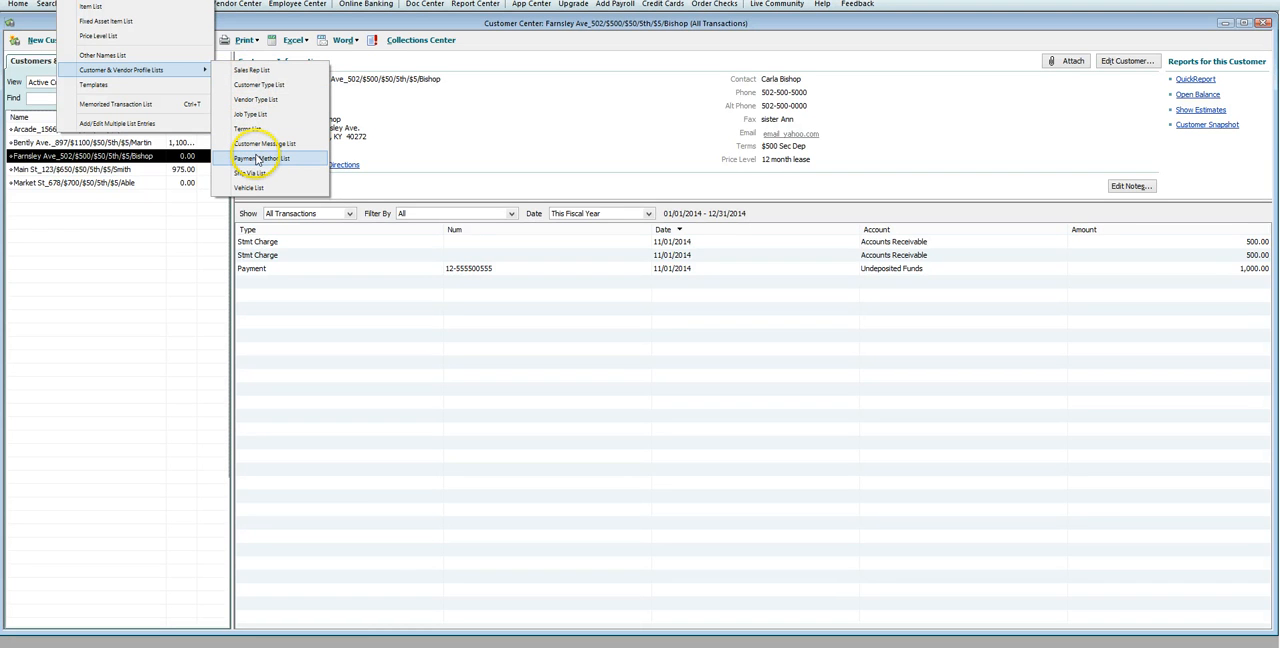
left_click(260, 158)
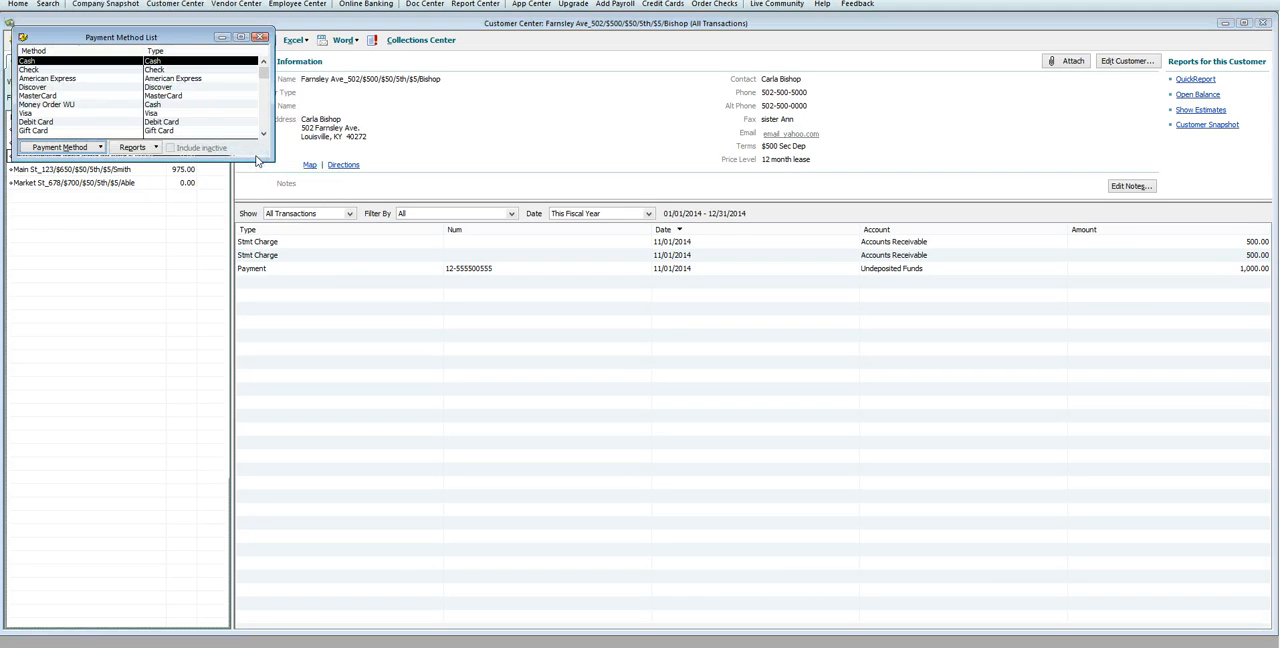
left_click(100, 147)
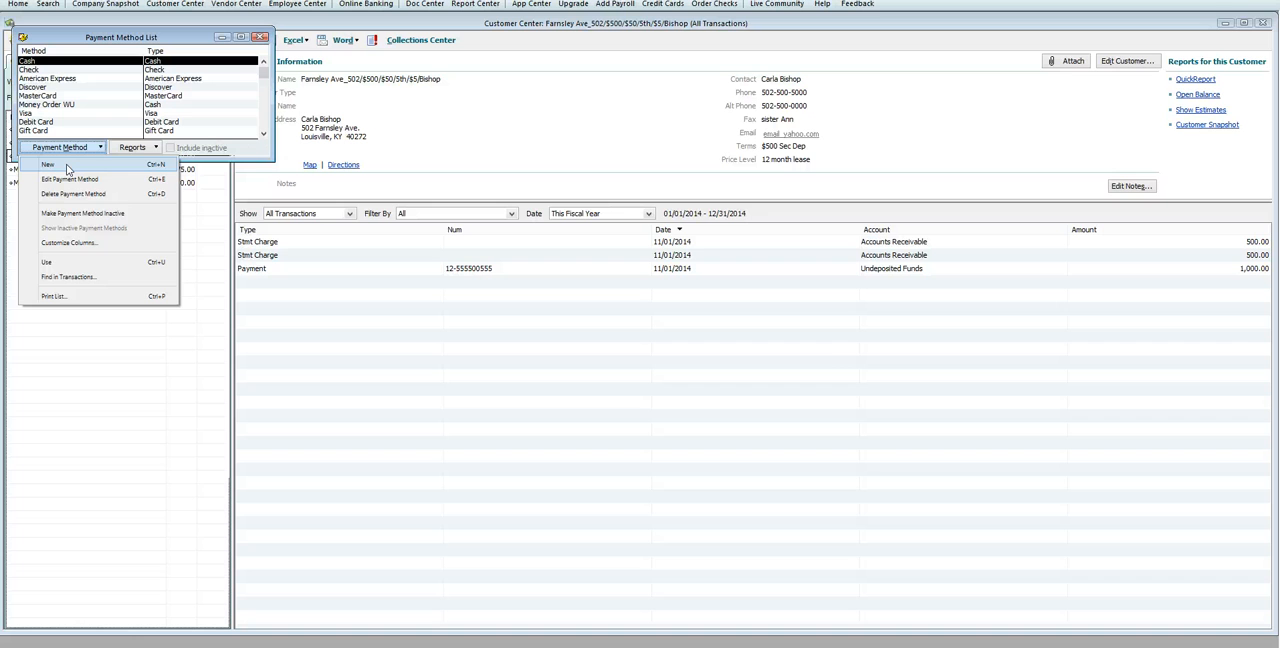
left_click(261, 37)
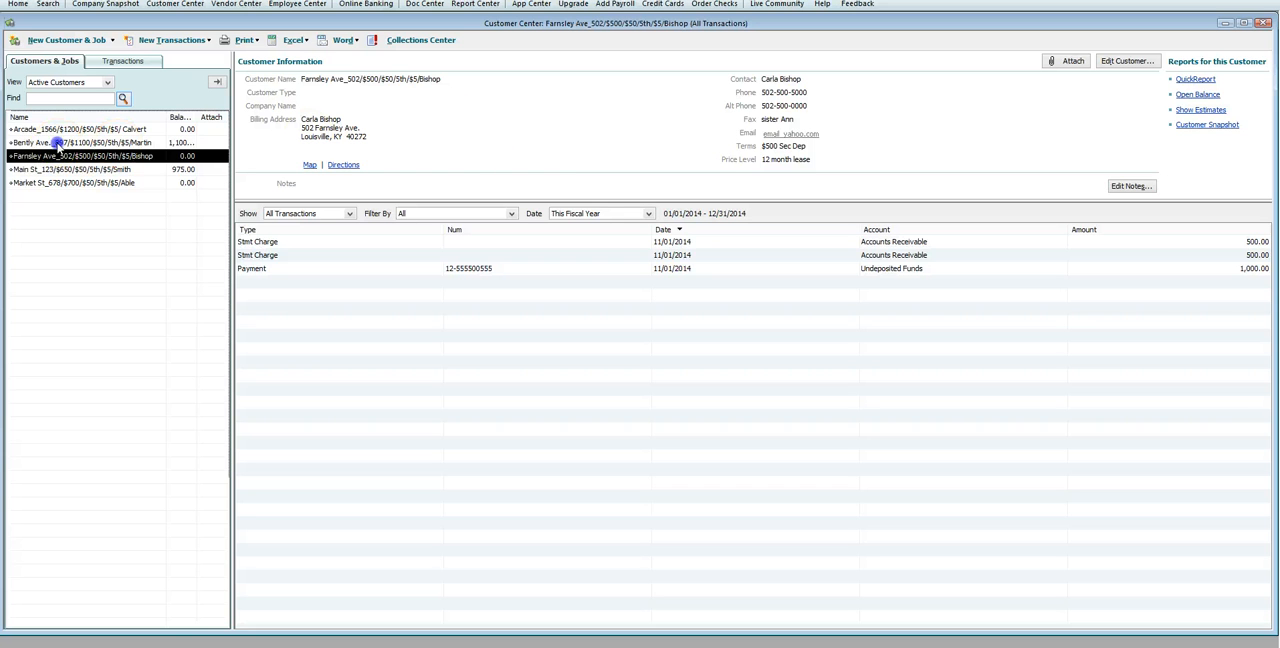
Step: Delete the Bently Ave. tenant's 1,100.00 November rent statement charge dated 11/01/2014 and close the register
left_click(90, 143)
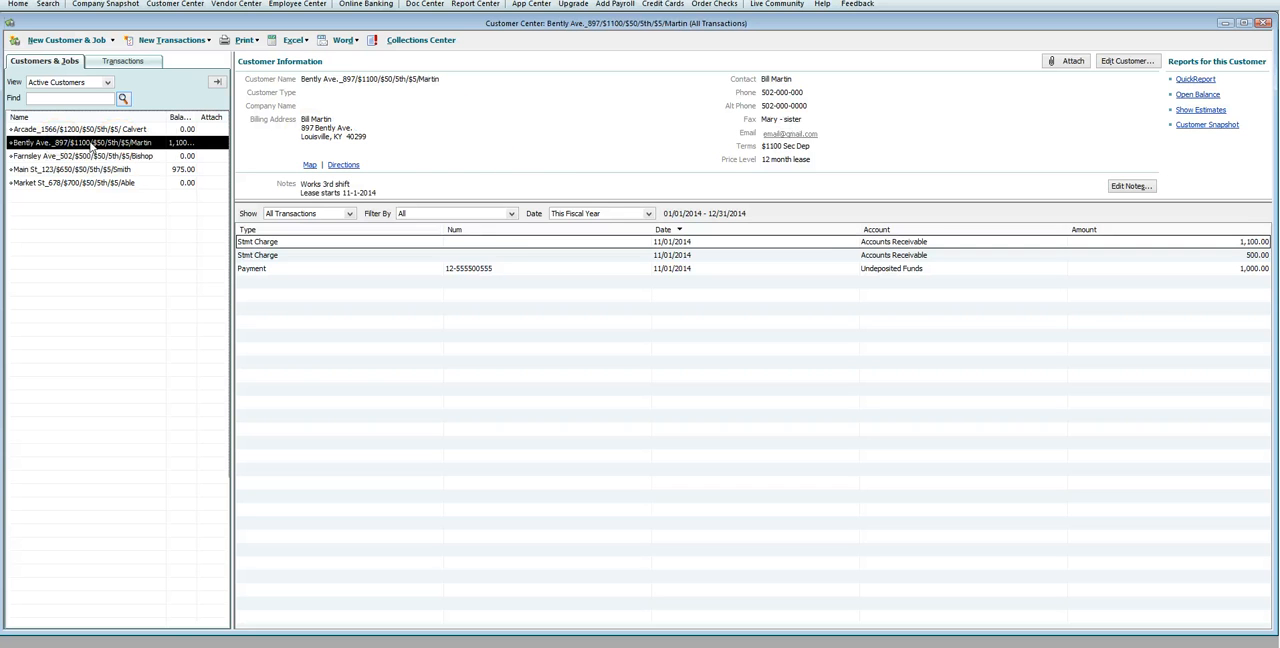
left_click(510, 245)
double_click(510, 245)
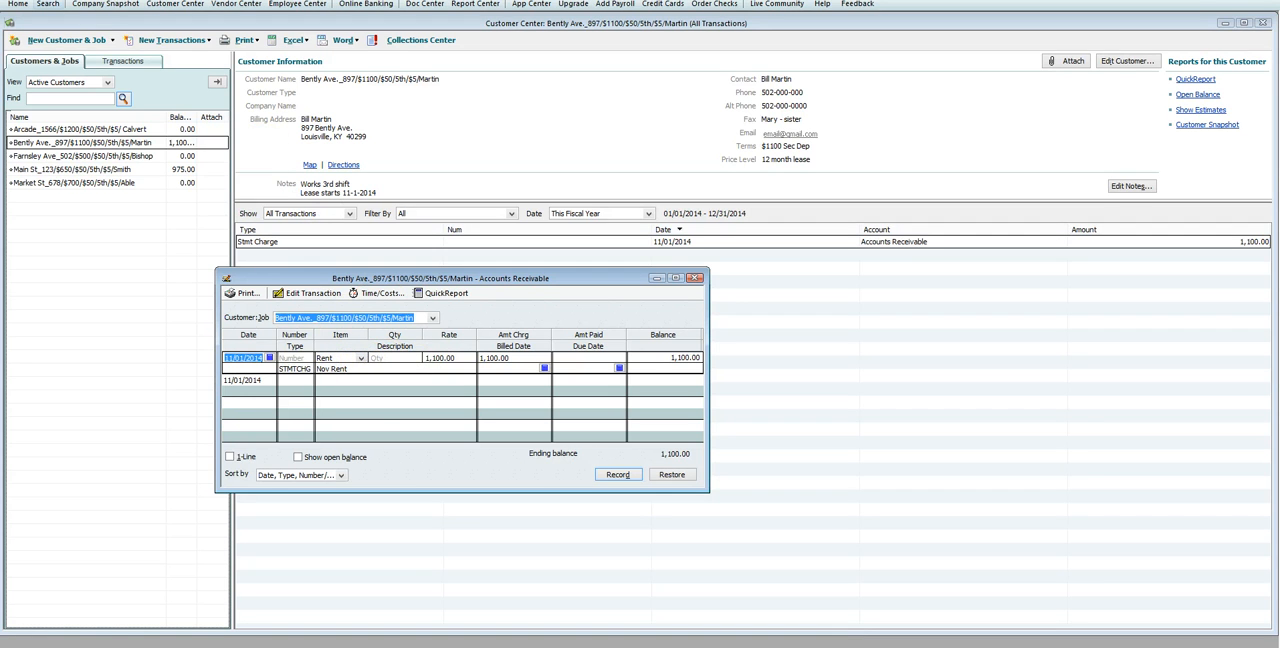
left_click(45, 3)
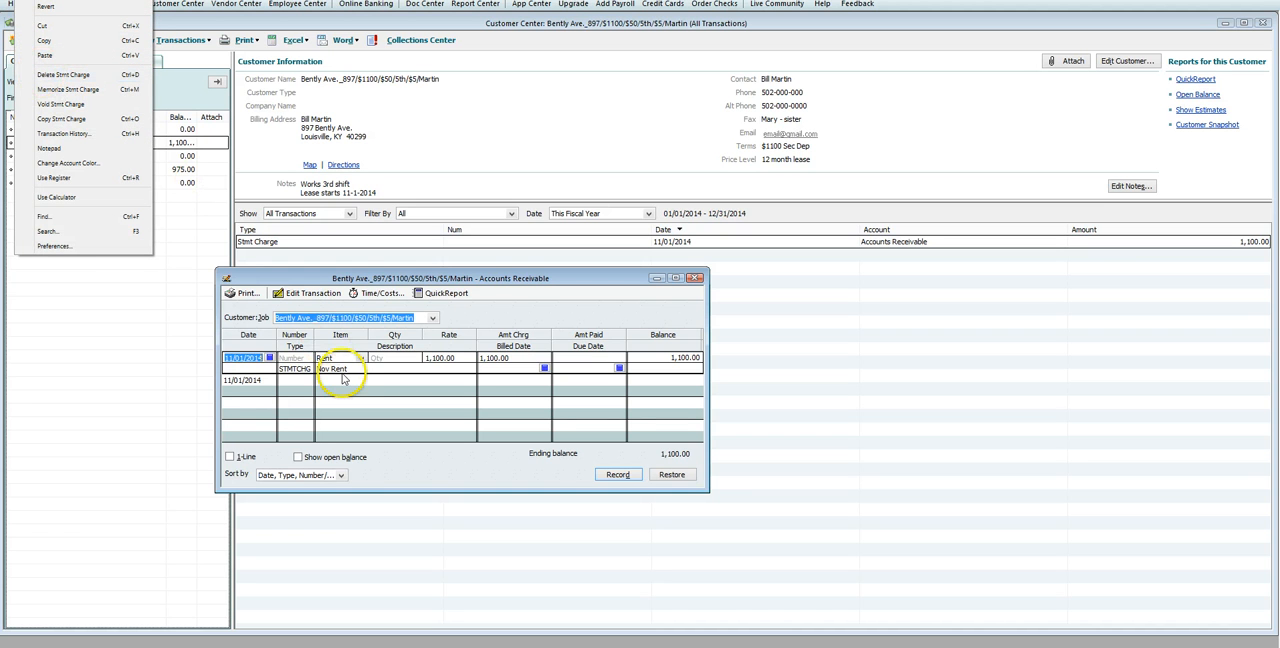
left_click(85, 77)
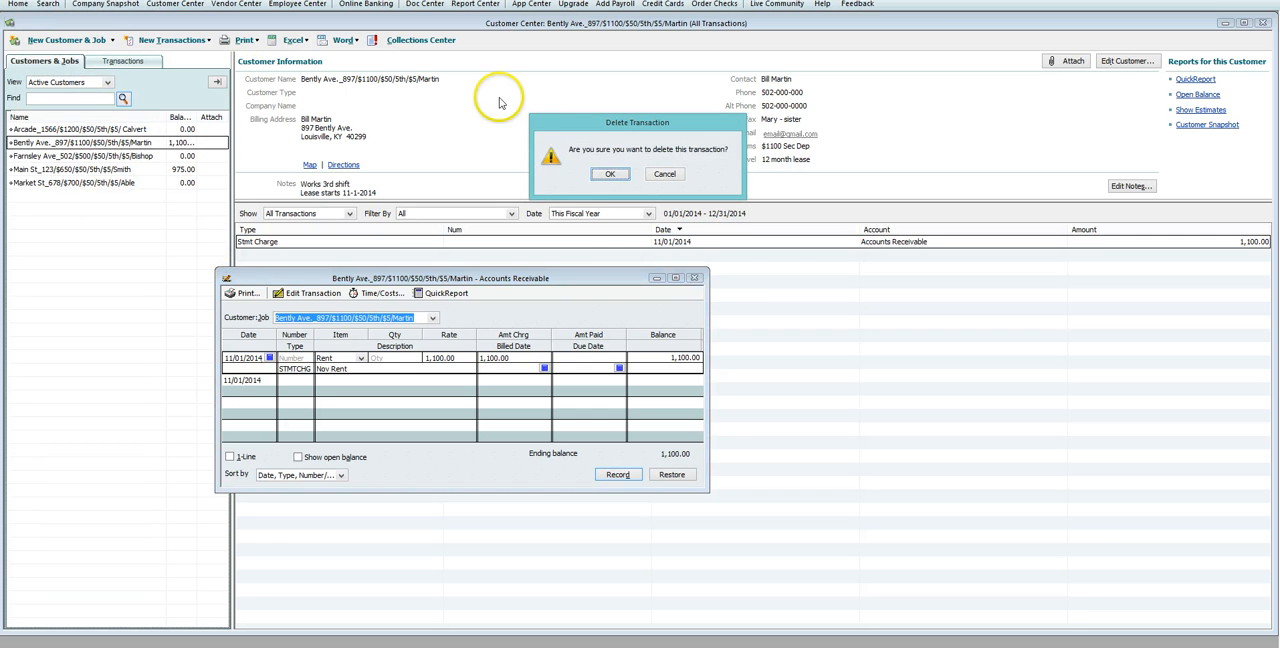
left_click(609, 174)
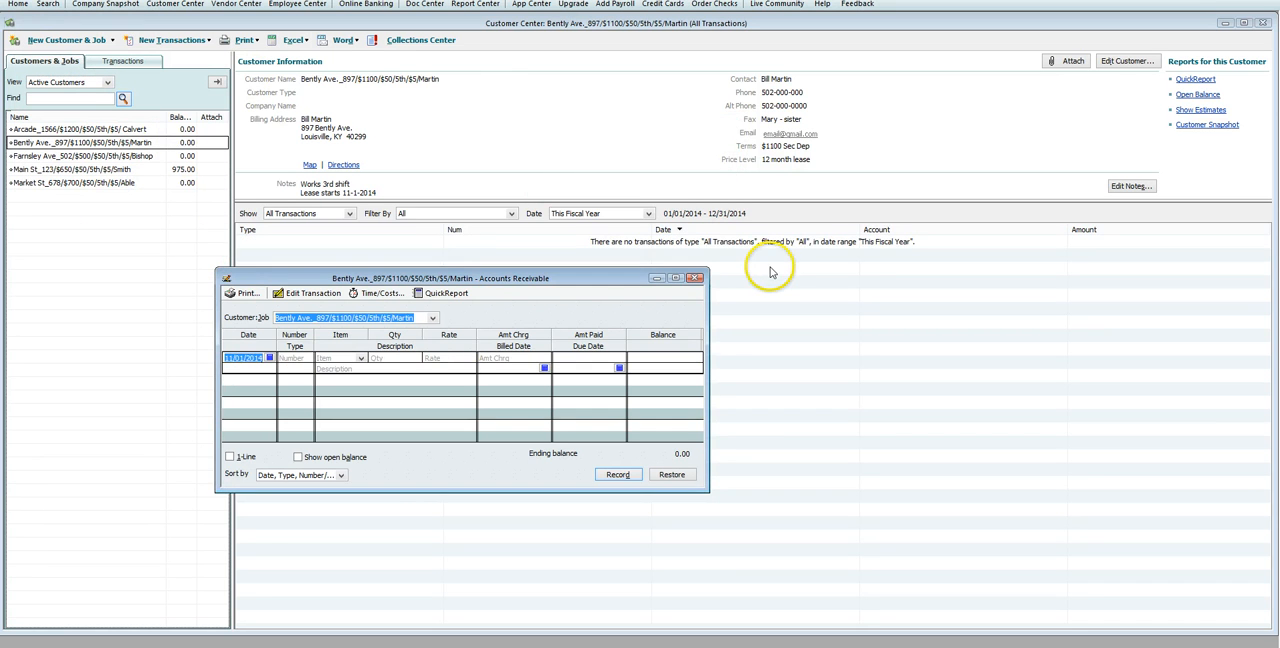
left_click(696, 278)
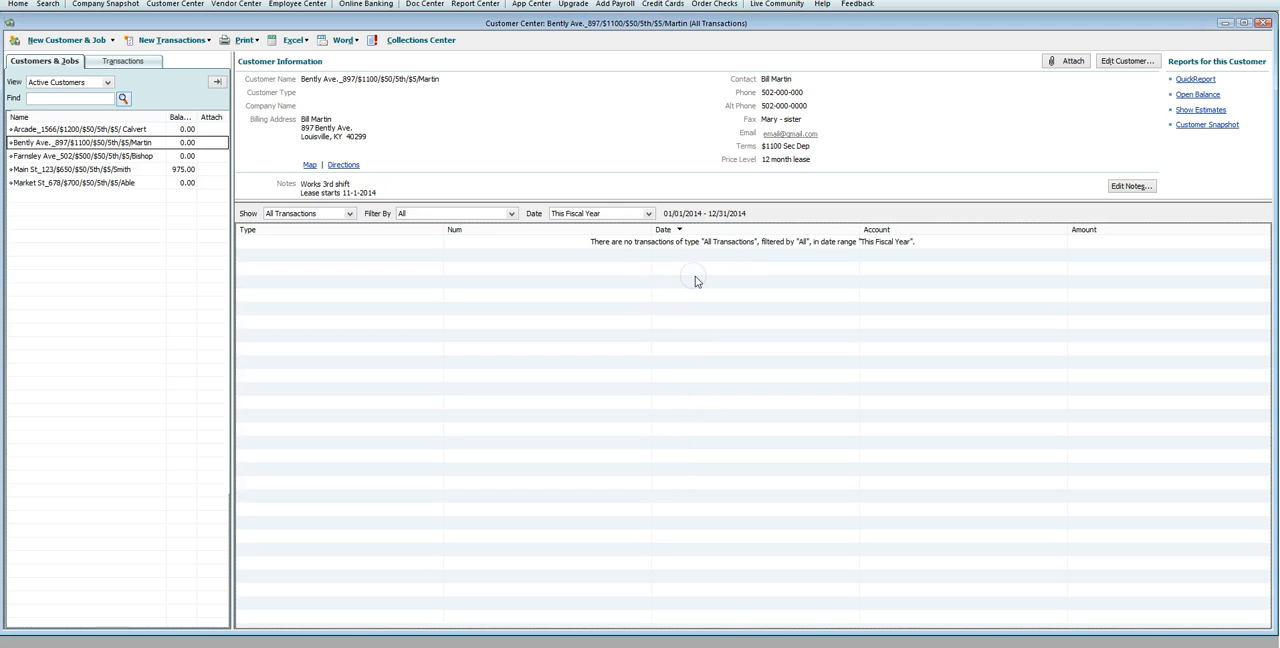
Step: Add the notes "Sister lives next door." and "Lease starts 11-1-2014" on separate lines to the Farnsley Ave tenant's record and save them
left_click(145, 156)
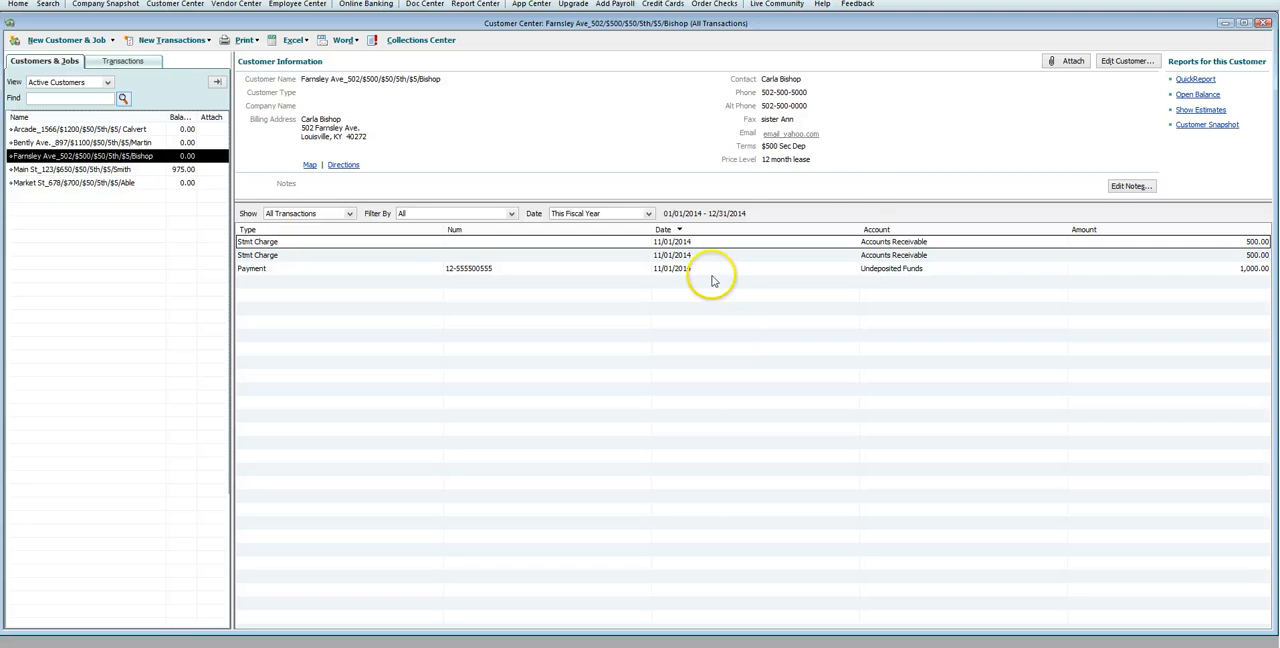
left_click(1131, 186)
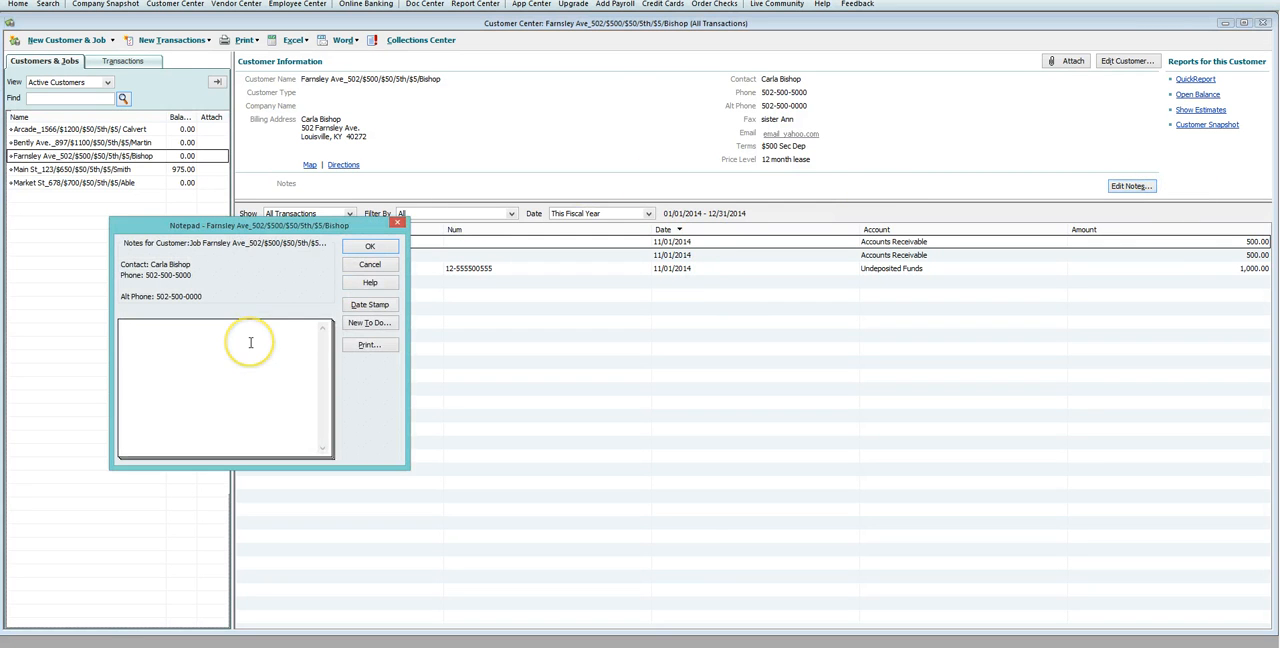
type("Sister")
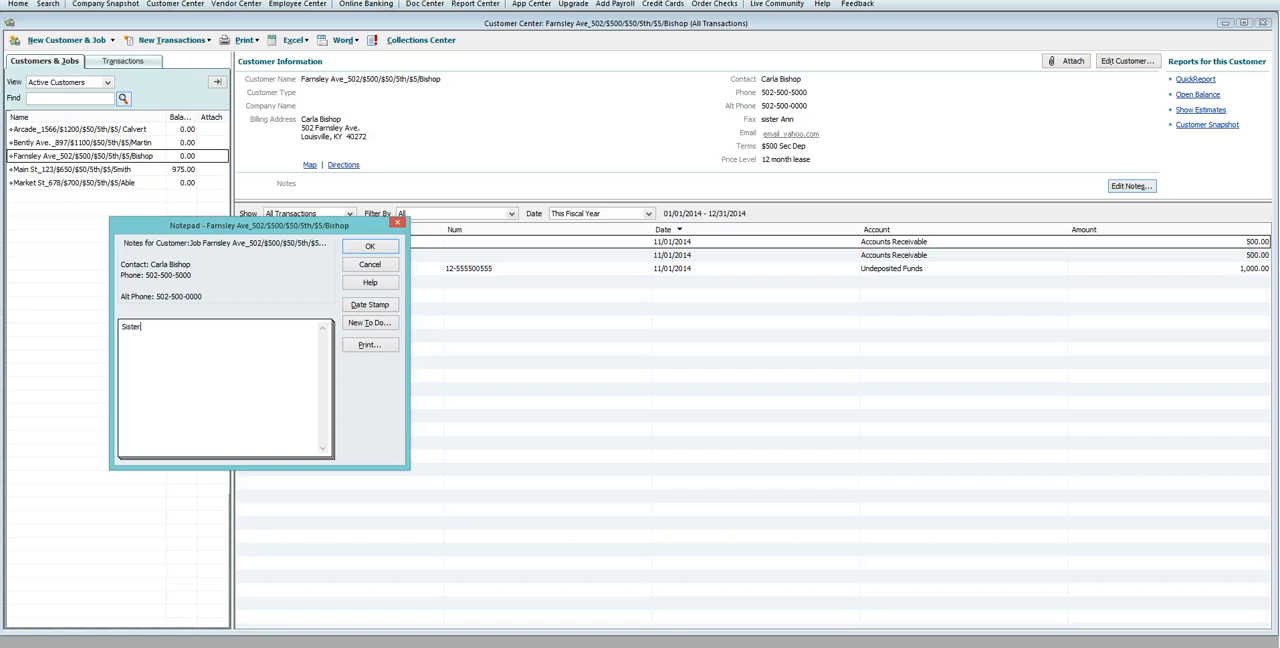
type(" lives next door.")
key("Return")
type("Lease starts 11-1-2014")
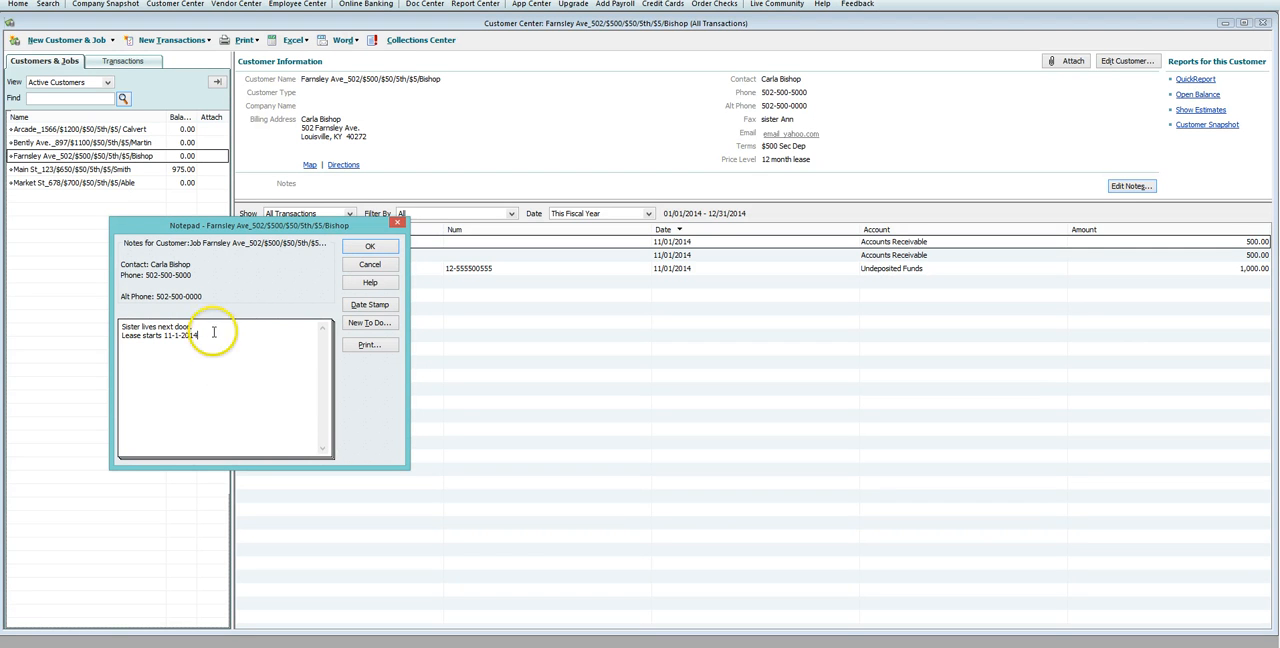
left_click(374, 247)
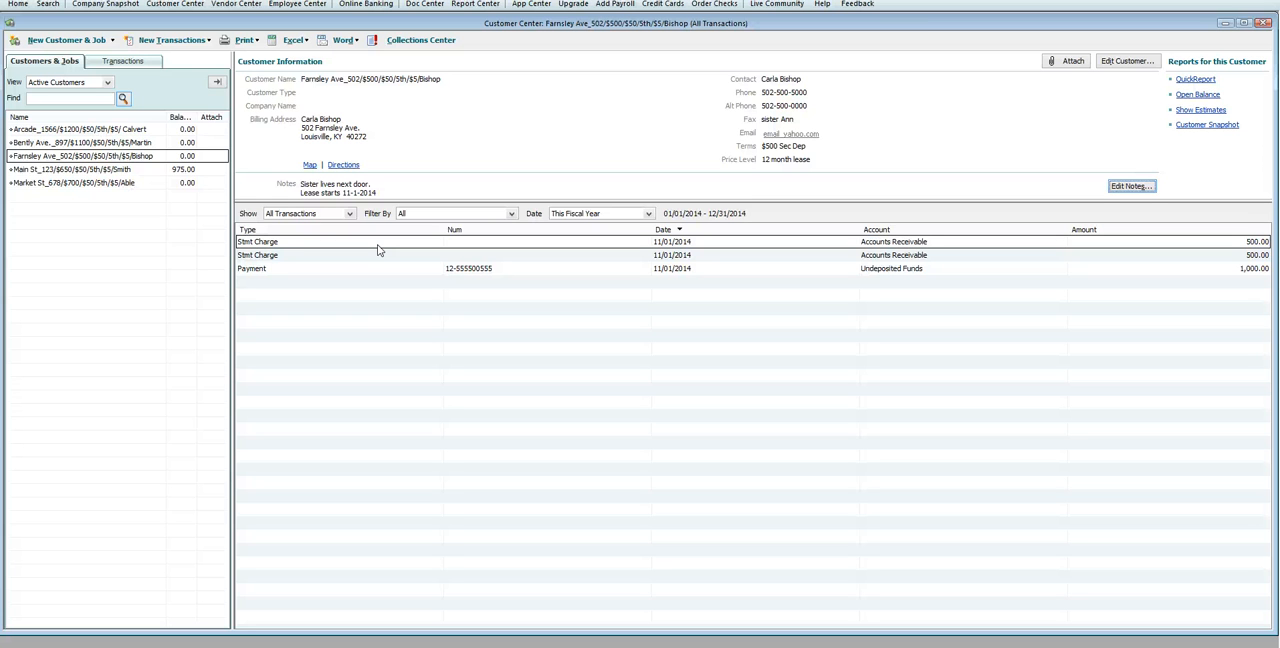
Step: Insert the line "10-29-14 Tenant paying 11-7-14" above the existing notes of the Farnsley Ave tenant and save
left_click(381, 242)
left_click(1131, 187)
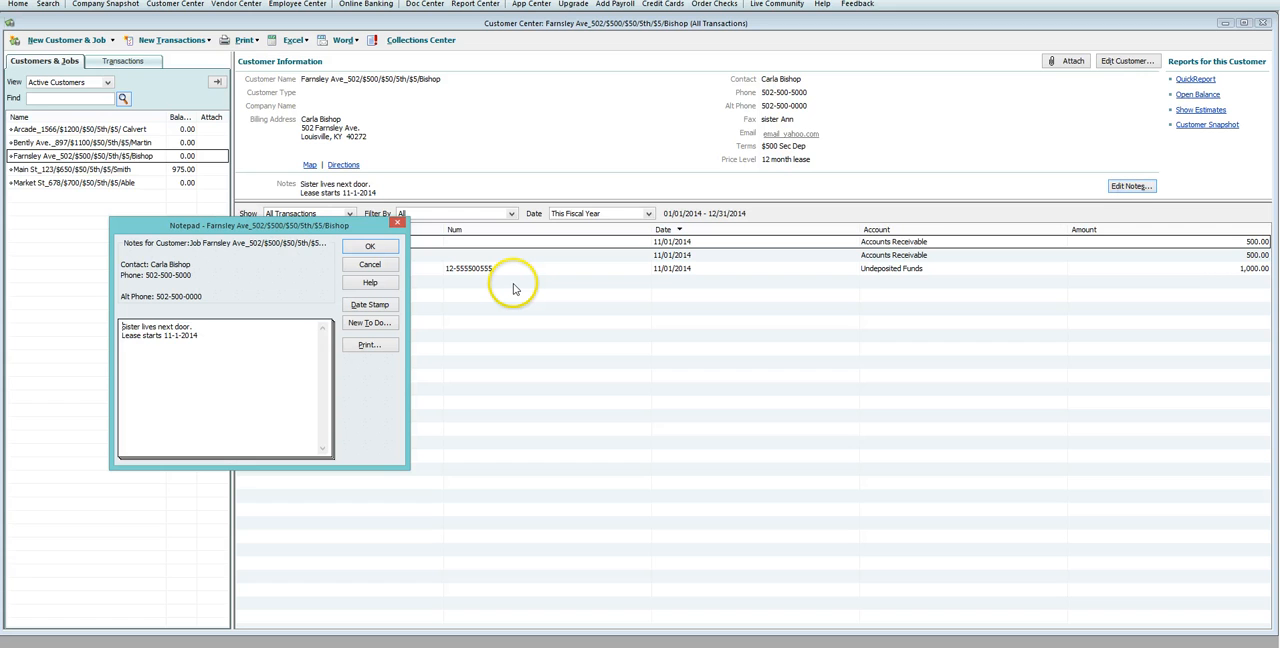
key("Return")
type("10-")
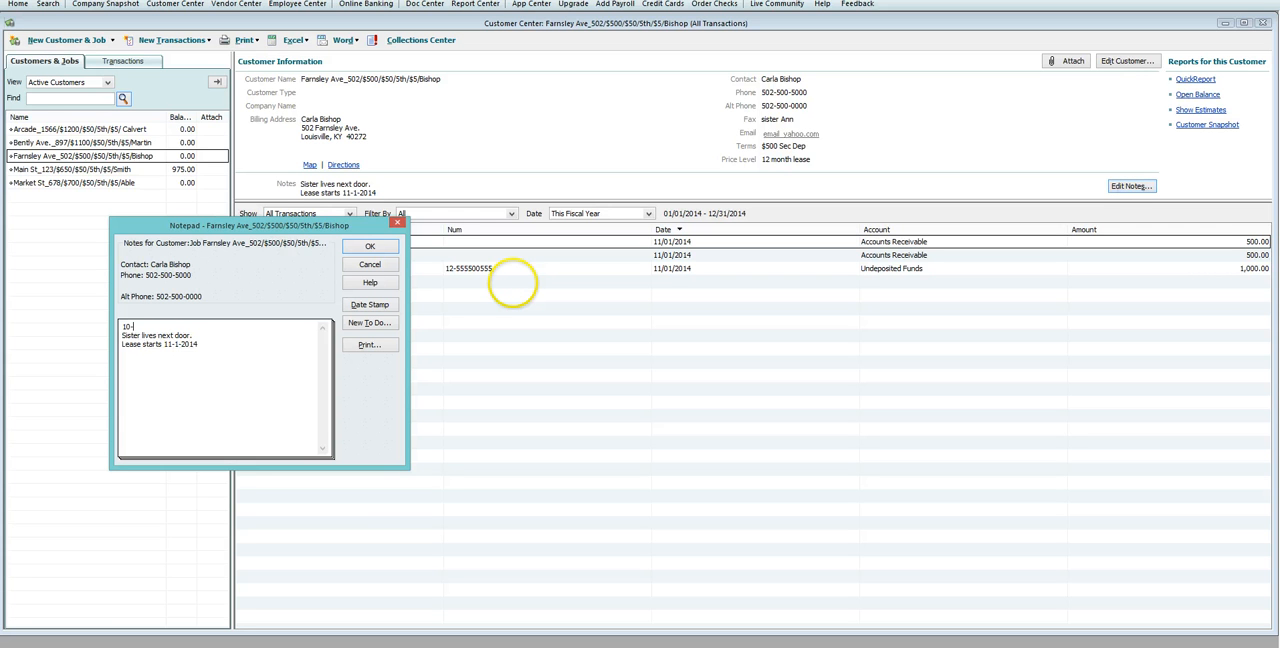
type("29-14 Tenant paying 11-7-14")
left_click(369, 246)
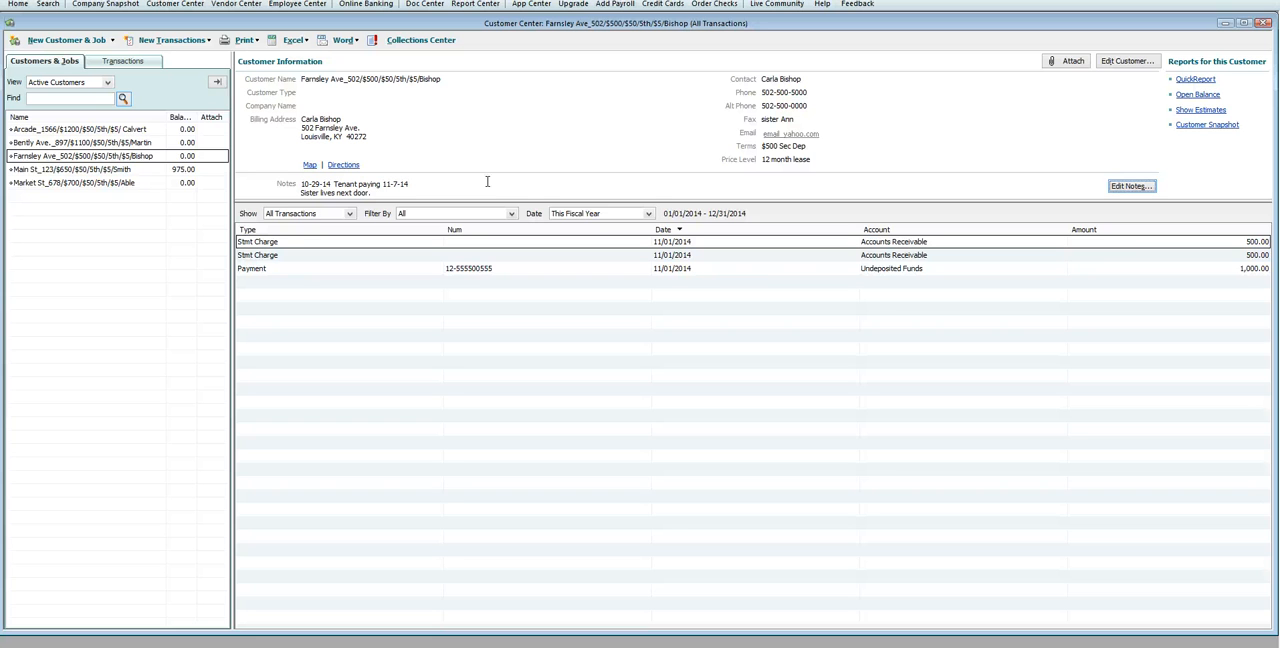
Step: View the customer information and transactions of the Arcade tenant and the Bently Ave. tenant
left_click(72, 130)
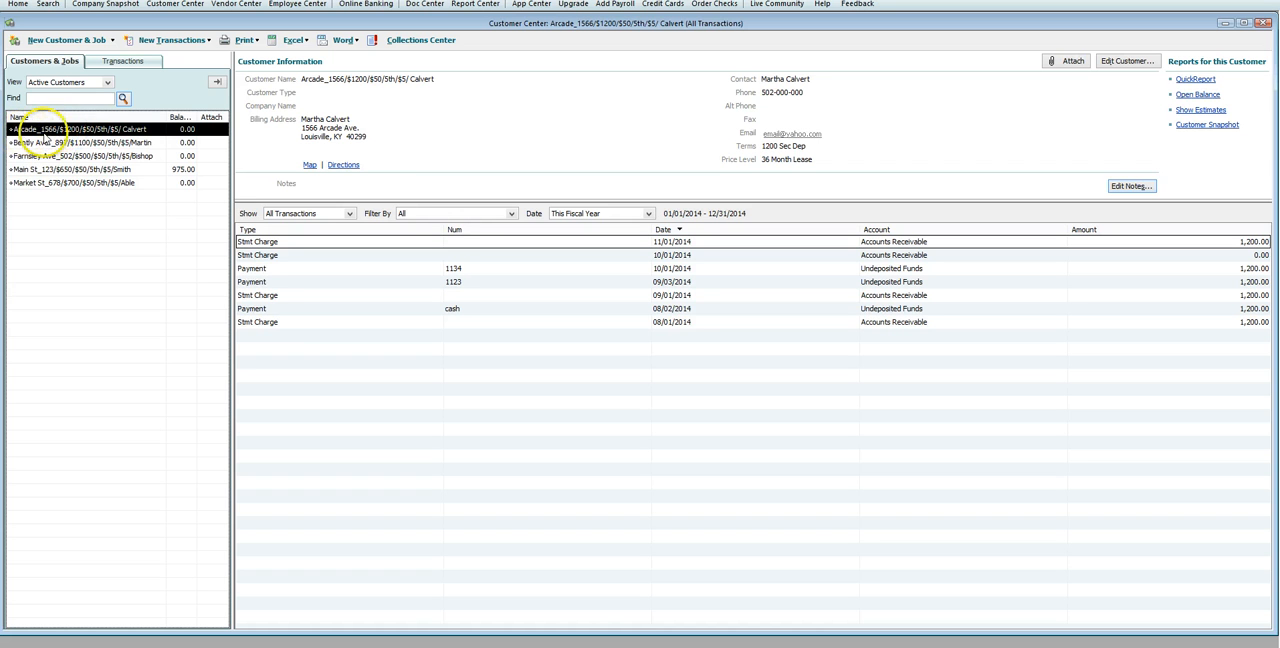
left_click(127, 143)
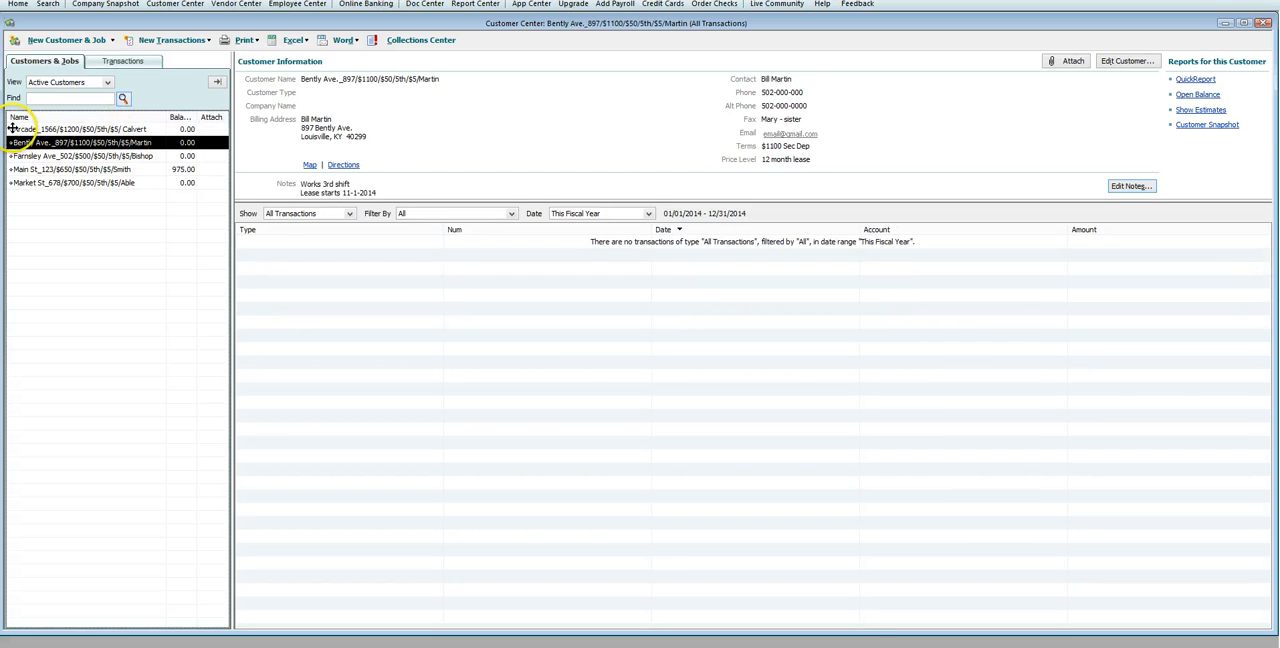